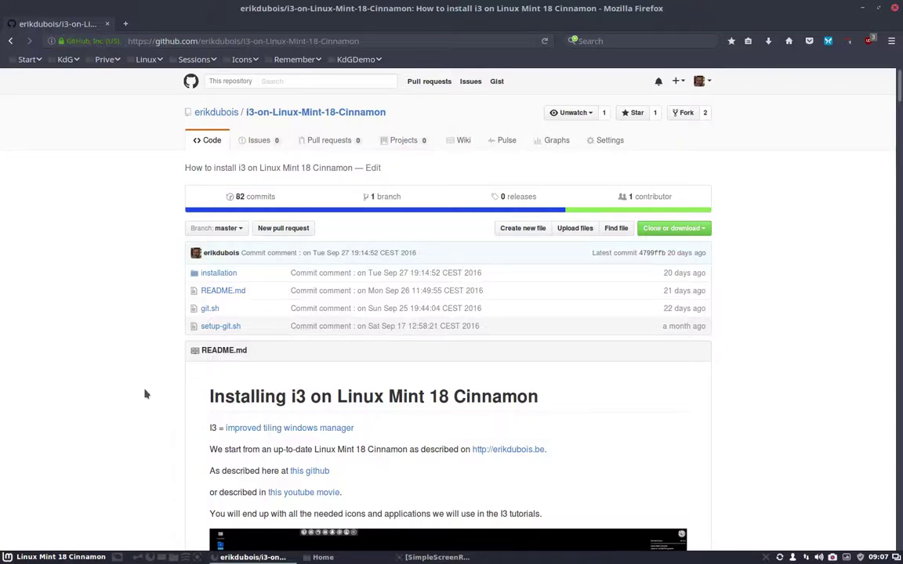
Minimize Firefox and close the Home folder window to clear the desktop
{"action": "scroll", "coordinate": [145, 394], "scroll_direction": "down", "scroll_amount": 2}
{"action": "left_click", "coordinate": [862, 9]}
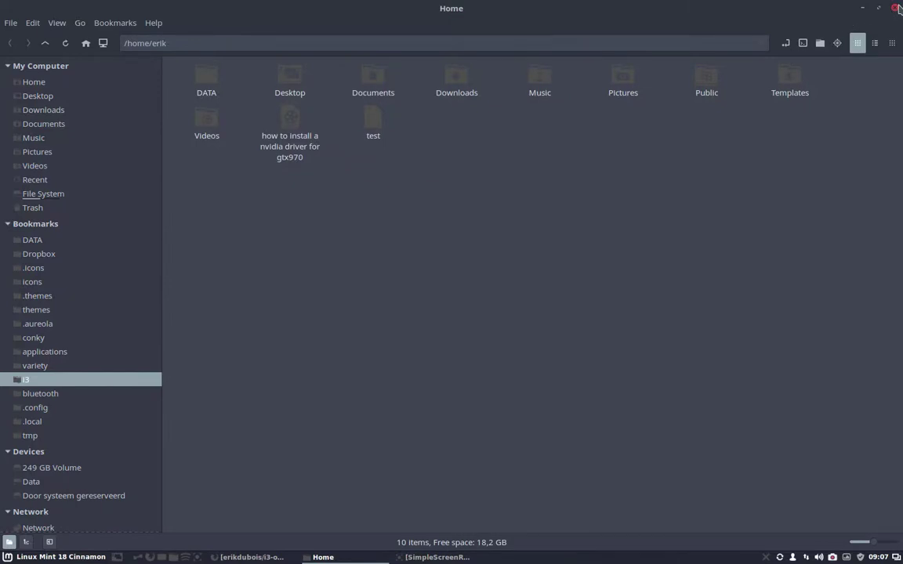
{"action": "left_click", "coordinate": [896, 8]}
{"action": "key", "text": "ctrl+alt+t"}
{"action": "type", "text": "scr"}
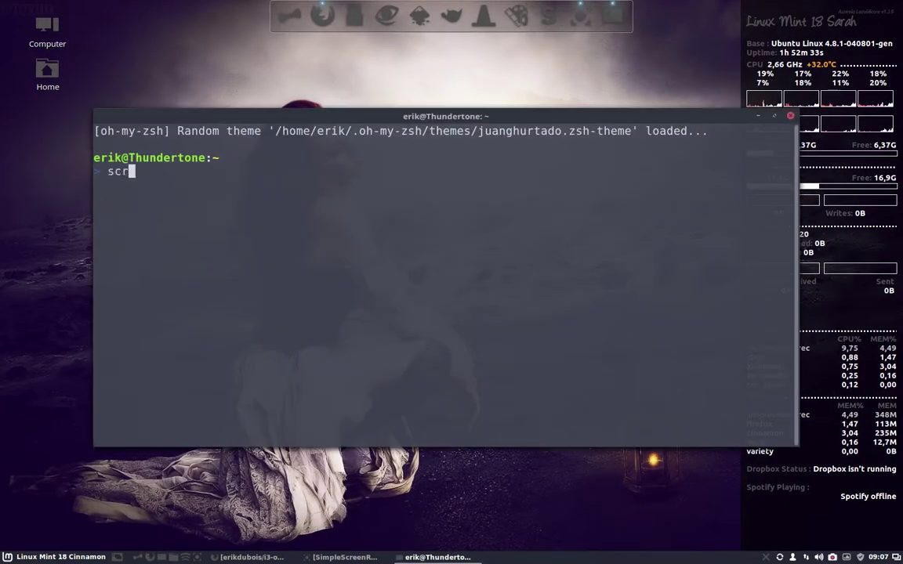
{"action": "type", "text": "eenfetch"}
{"action": "key", "text": "Return"}
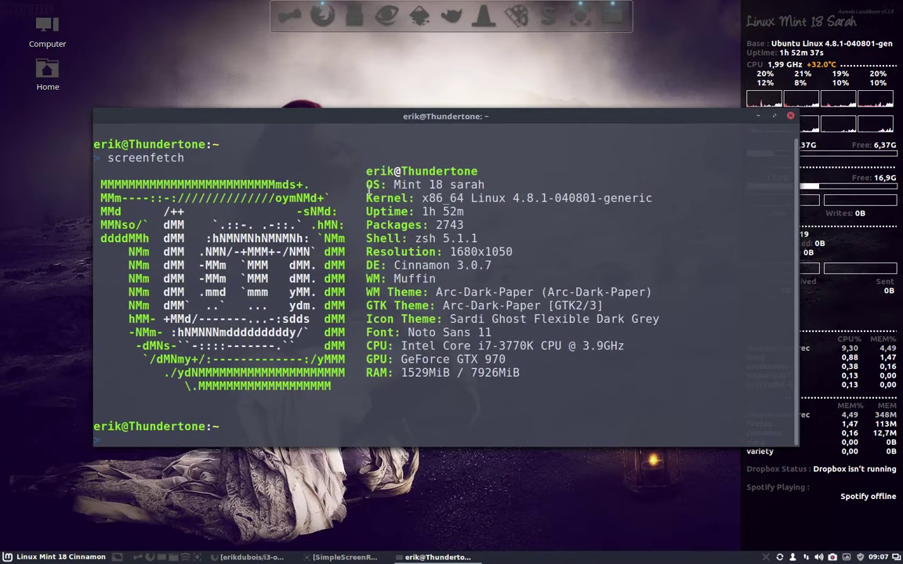
{"action": "right_click", "coordinate": [370, 191]}
{"action": "mouse_move", "coordinate": [412, 277]}
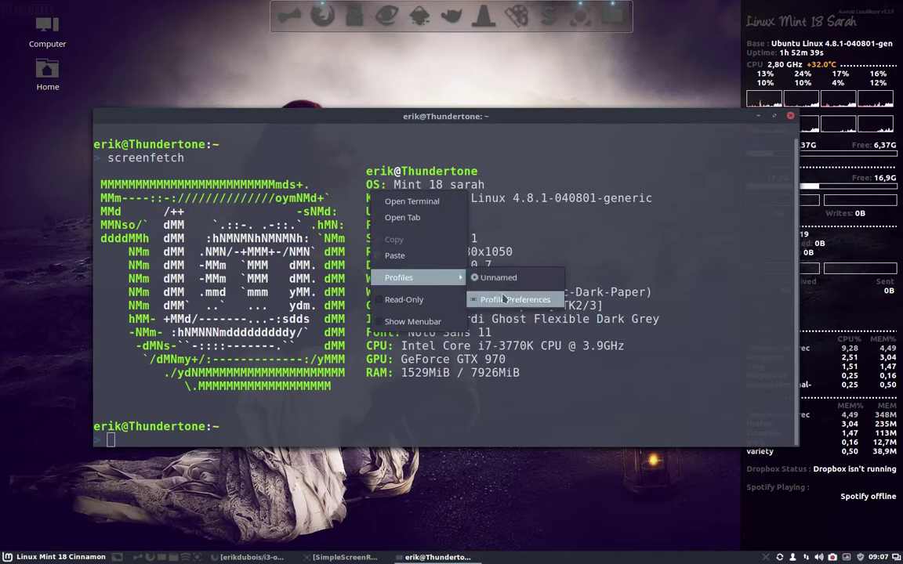
{"action": "left_click", "coordinate": [501, 300]}
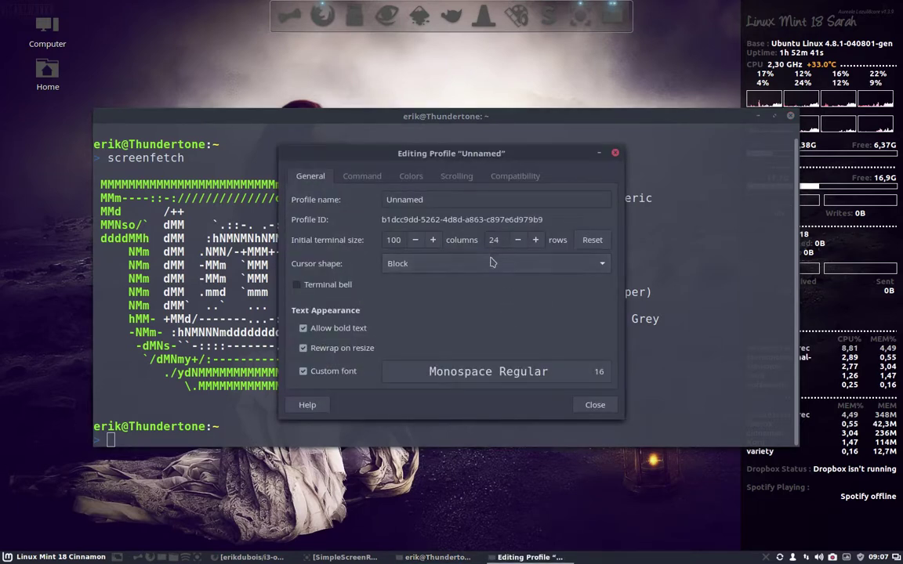
{"action": "left_click", "coordinate": [595, 404]}
{"action": "left_click", "coordinate": [790, 117]}
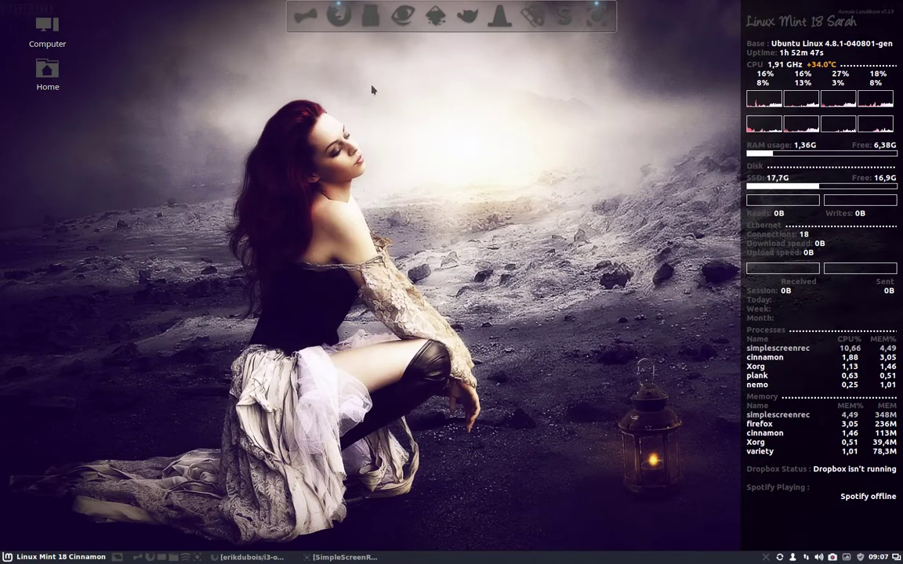
Download the i3-on-Linux-Mint-18-Cinnamon repository as a master ZIP and open its Downloads folder
{"action": "left_click", "coordinate": [340, 15]}
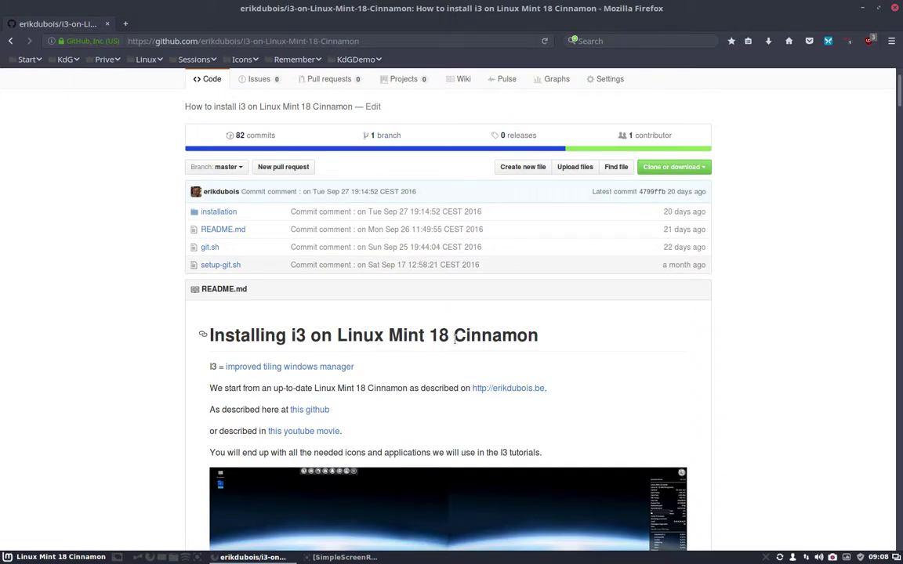
{"action": "scroll", "coordinate": [202, 337], "scroll_direction": "down", "scroll_amount": 15}
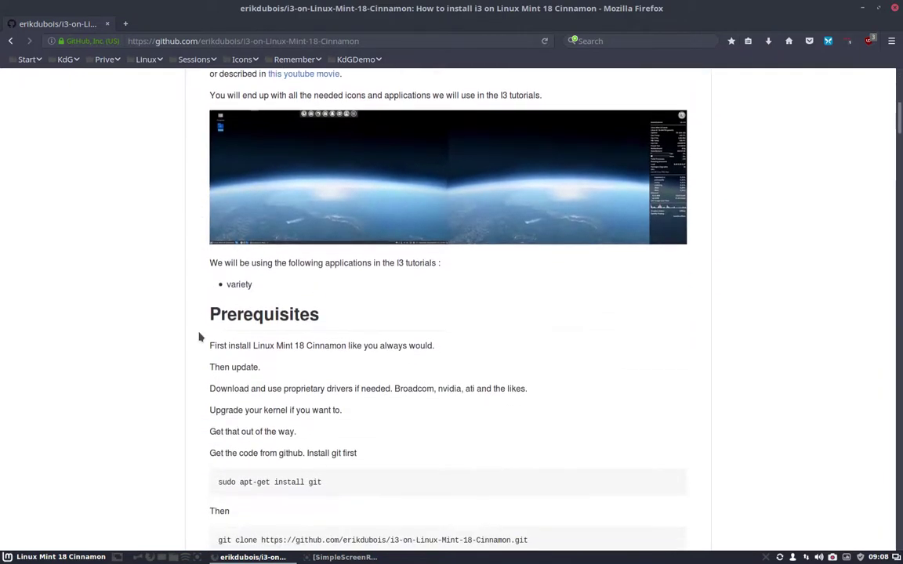
{"action": "scroll", "coordinate": [199, 337], "scroll_direction": "down", "scroll_amount": 20}
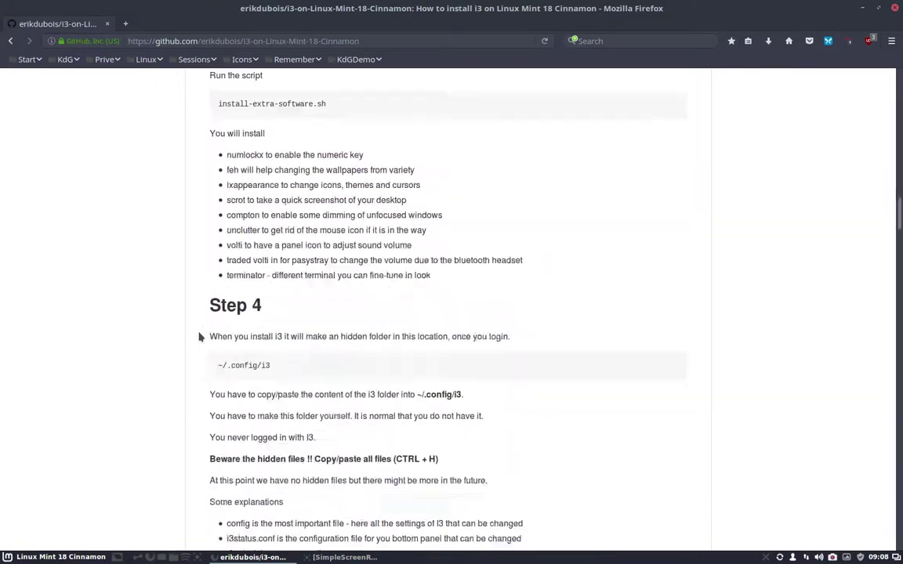
{"action": "scroll", "coordinate": [199, 337], "scroll_direction": "down", "scroll_amount": 10}
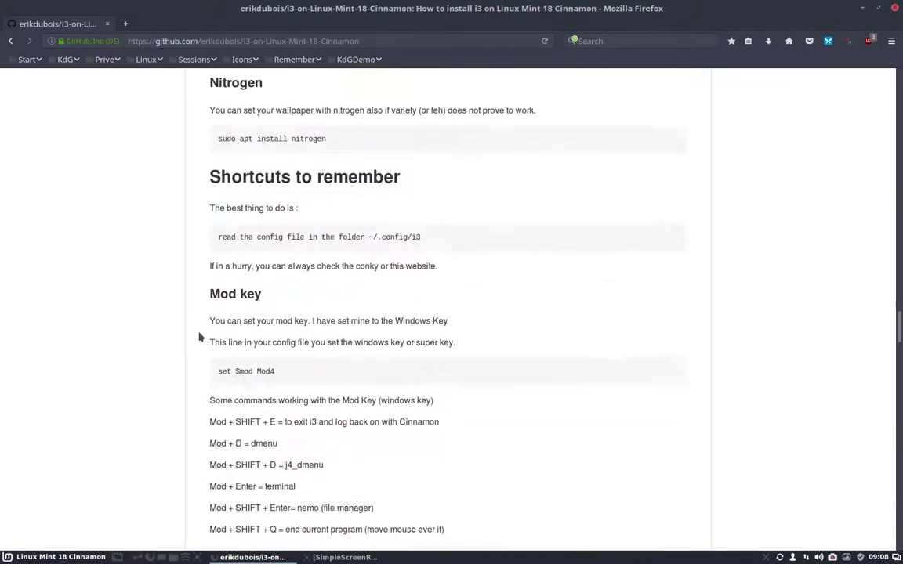
{"action": "scroll", "coordinate": [199, 337], "scroll_direction": "up", "scroll_amount": 20}
{"action": "scroll", "coordinate": [199, 337], "scroll_direction": "up", "scroll_amount": 15}
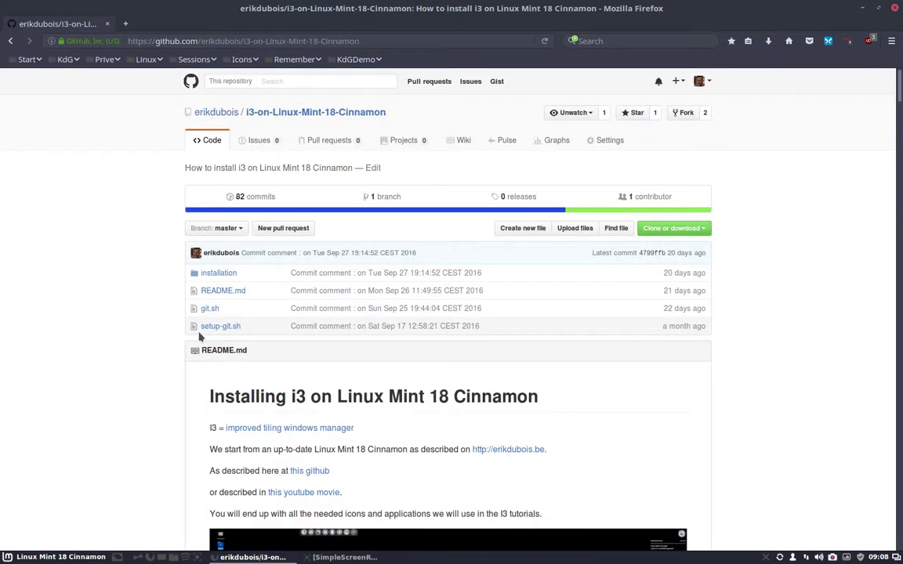
{"action": "left_click", "coordinate": [696, 234]}
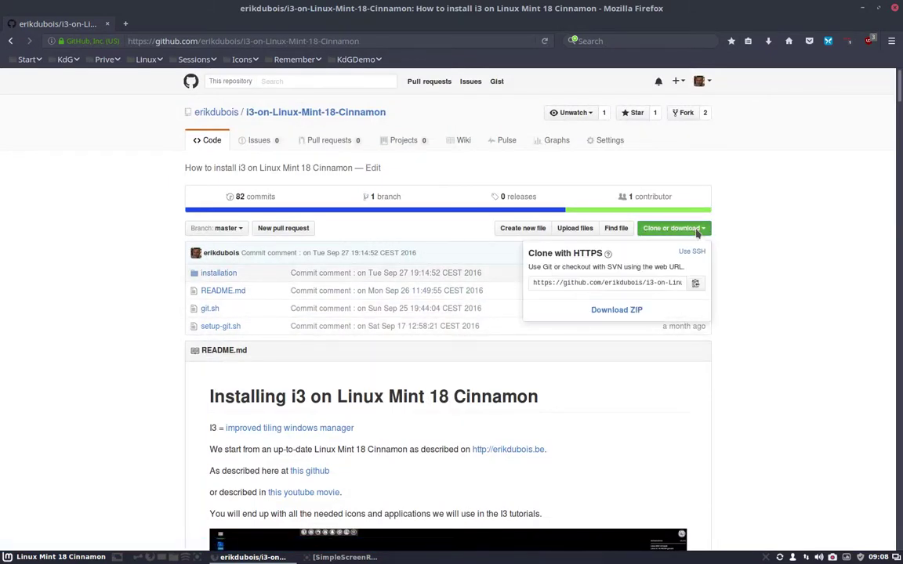
{"action": "left_click", "coordinate": [629, 314]}
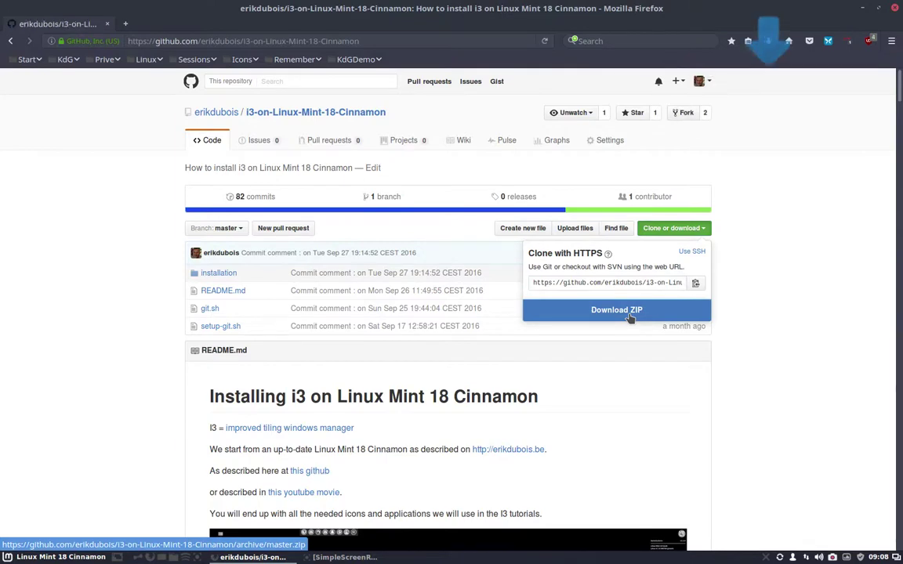
{"action": "left_click", "coordinate": [769, 41]}
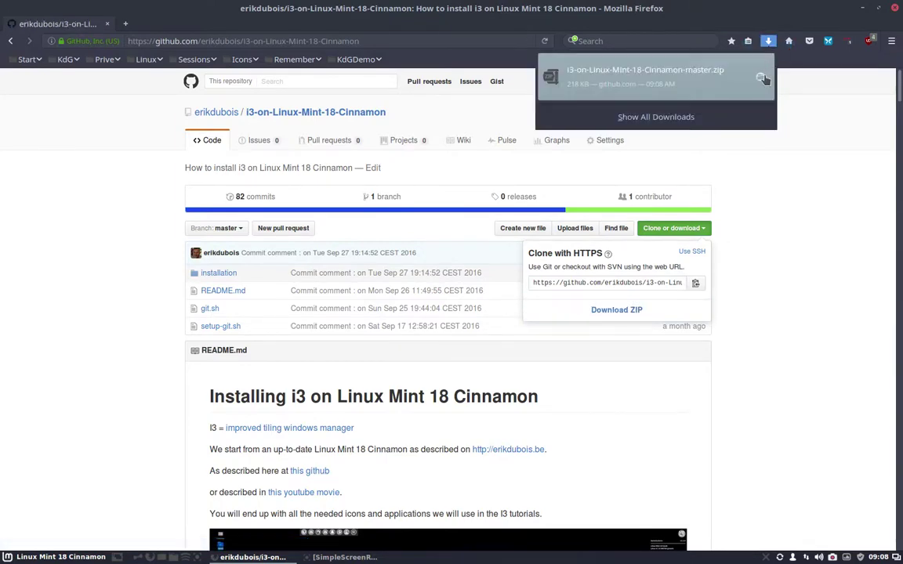
{"action": "left_click", "coordinate": [760, 76]}
Delete the sublime-text and NVIDIA installers, then extract the i3 repository zip here
{"action": "left_click_drag", "start_coordinate": [245, 53], "coordinate": [415, 110]}
{"action": "key", "text": "Delete"}
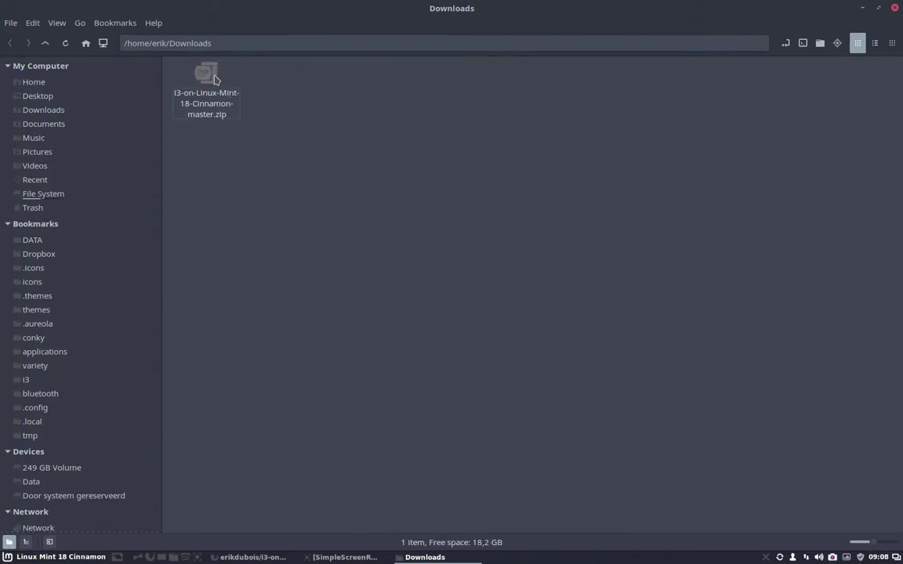
{"action": "right_click", "coordinate": [216, 79]}
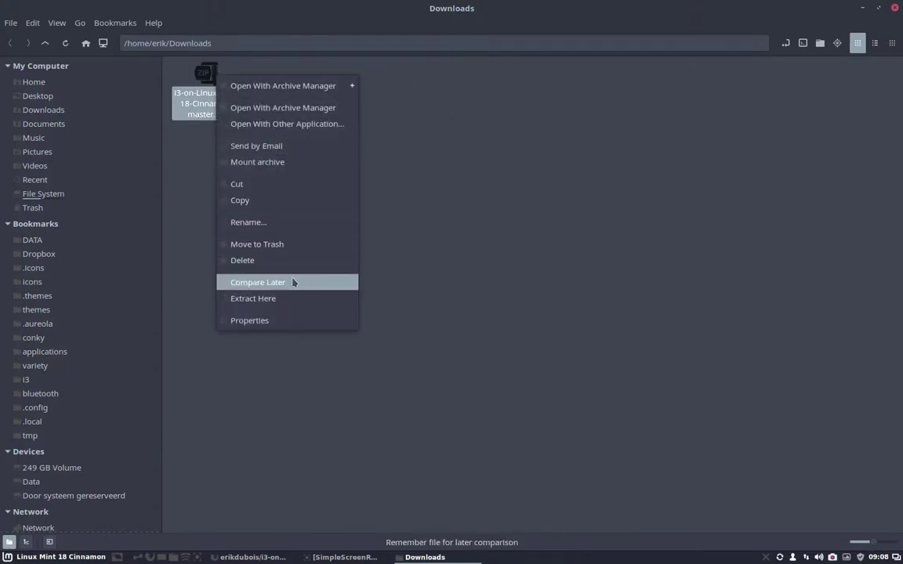
{"action": "left_click", "coordinate": [284, 301]}
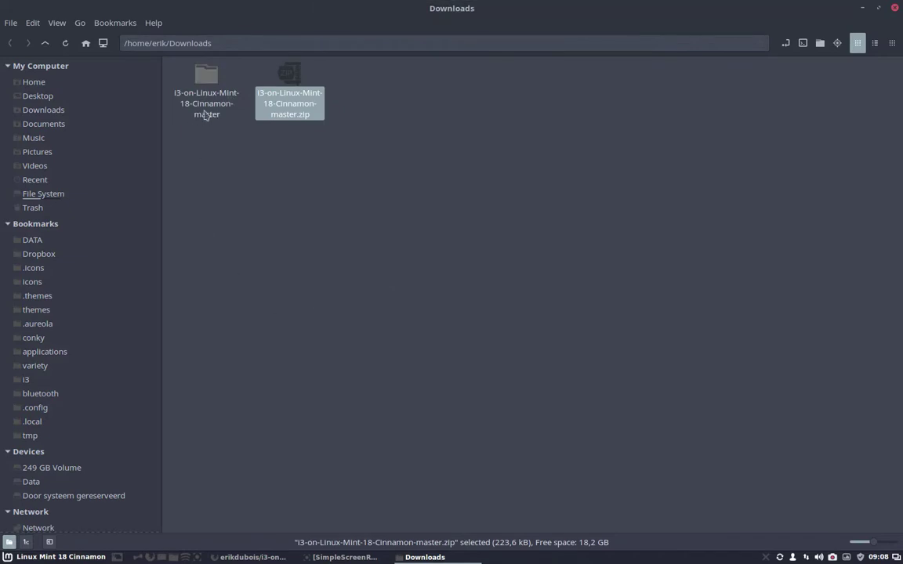
Open the extracted installation/Step_1/1-i3-from-repo folder
{"action": "double_click", "coordinate": [207, 90]}
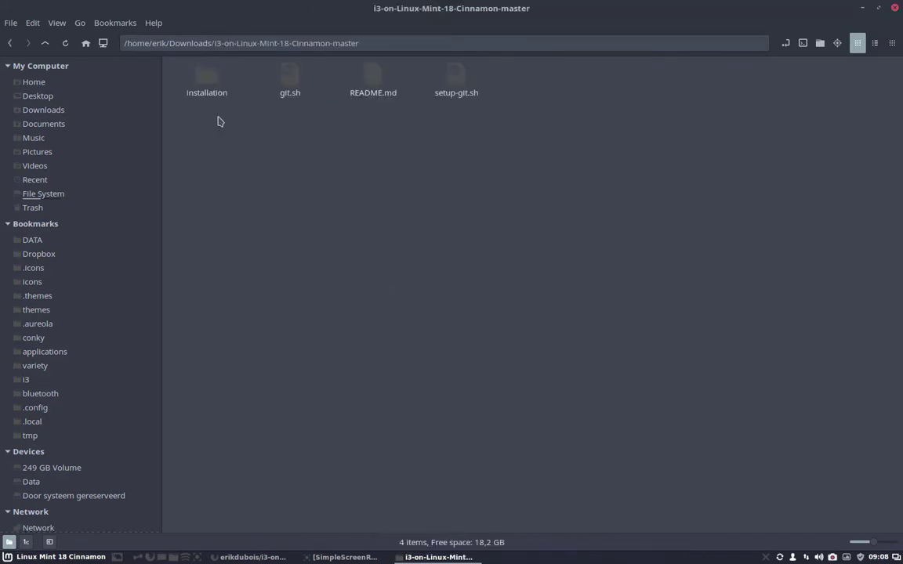
{"action": "double_click", "coordinate": [210, 82]}
{"action": "double_click", "coordinate": [206, 82]}
{"action": "right_click", "coordinate": [217, 185]}
{"action": "left_click", "coordinate": [216, 82]}
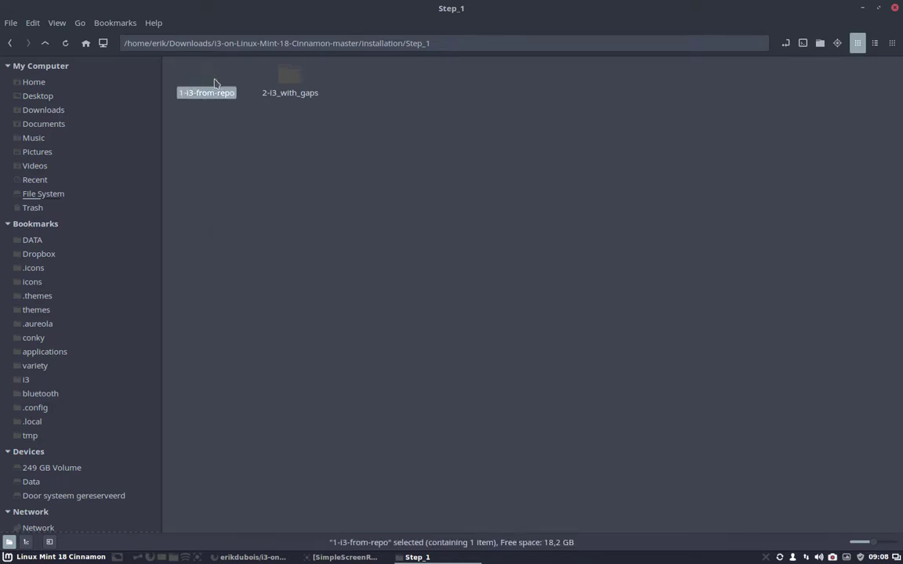
{"action": "double_click", "coordinate": [215, 82]}
{"action": "right_click", "coordinate": [218, 154]}
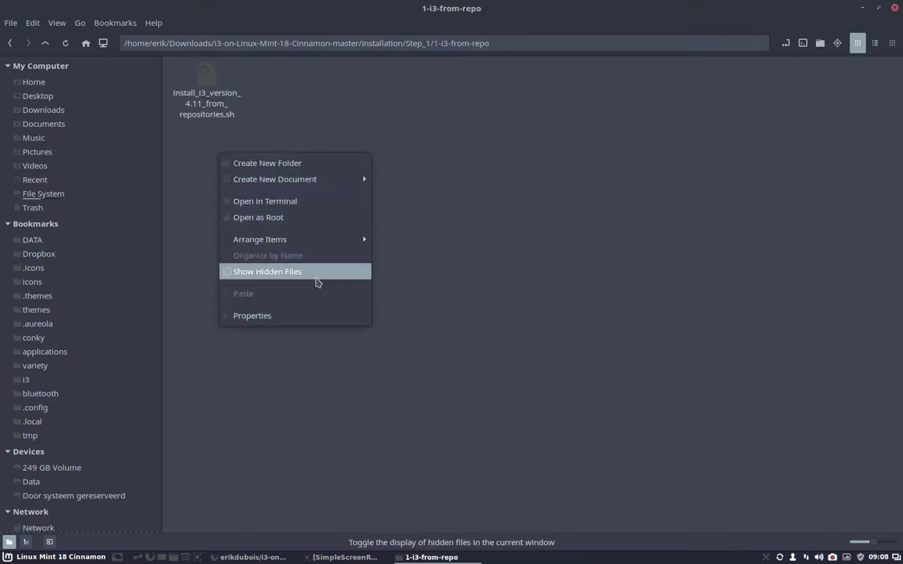
Run install_i3_version_4.11_from_repositories.sh in a terminal here and enter the sudo password
{"action": "left_click", "coordinate": [296, 203]}
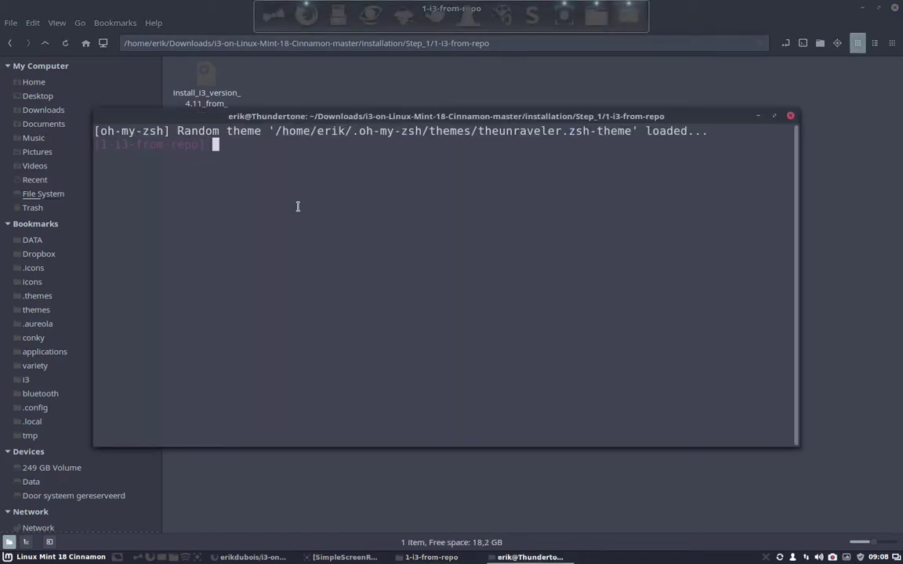
{"action": "type", "text": "./ins"}
{"action": "key", "text": "Tab"}
{"action": "key", "text": "Return"}
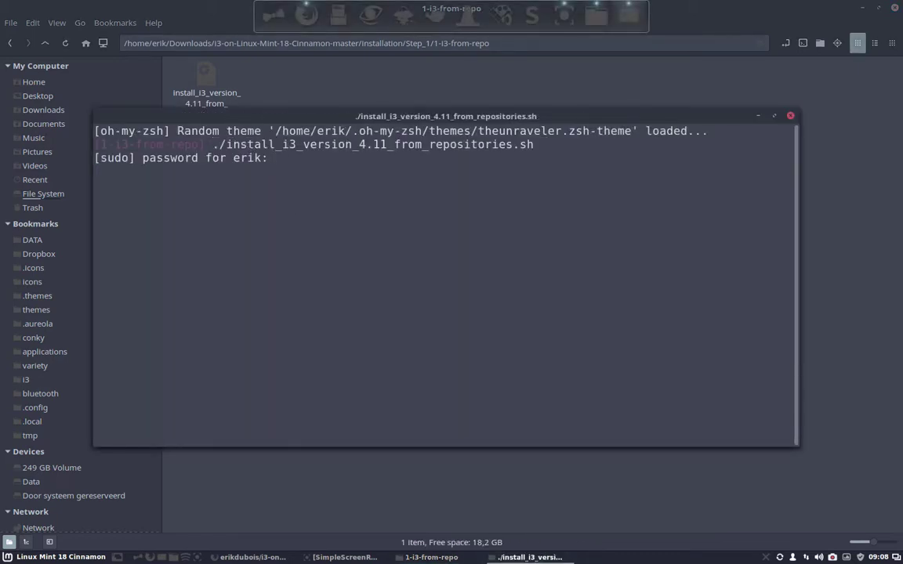
{"action": "key", "text": "Return"}
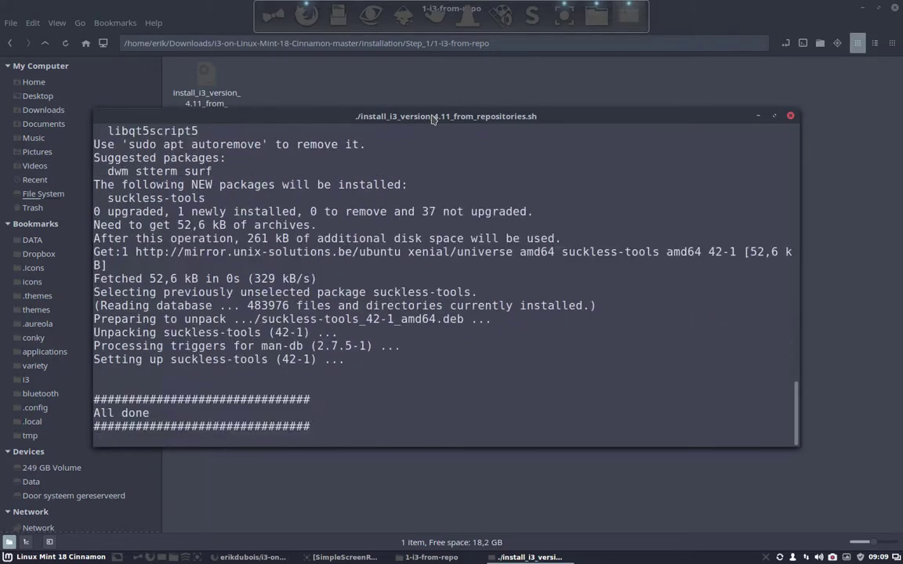
Close the finished terminal and open a new terminal in the Step_1/2-i3_with_gaps folder
{"action": "left_click", "coordinate": [790, 116]}
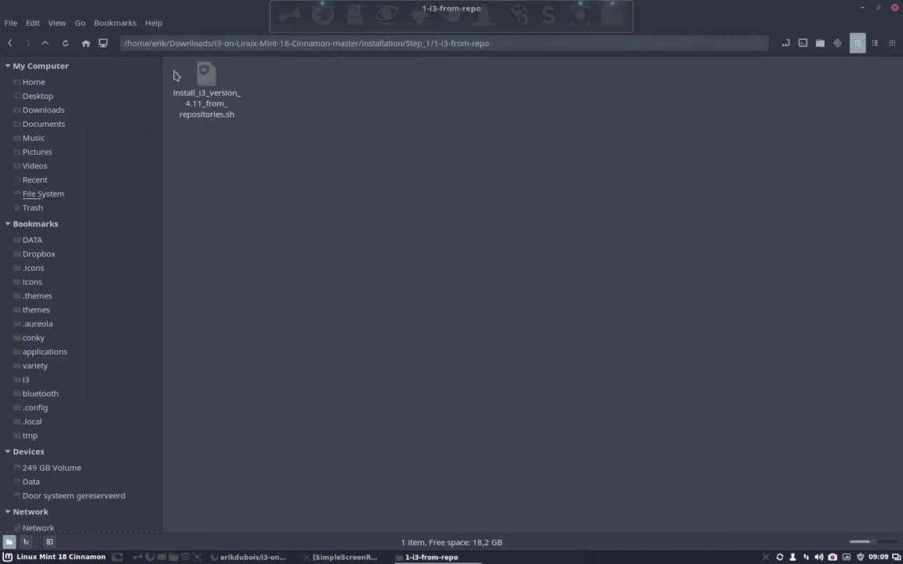
{"action": "left_click", "coordinate": [46, 43]}
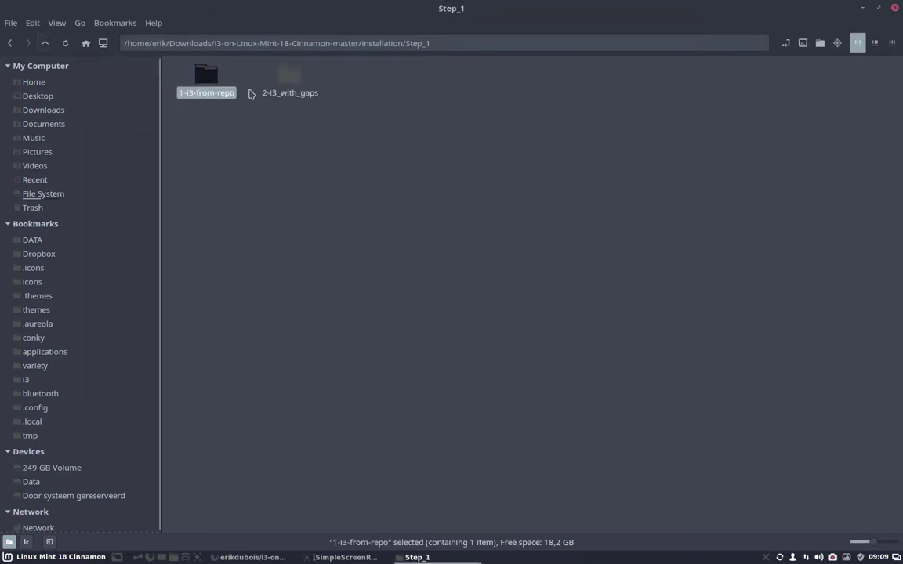
{"action": "double_click", "coordinate": [291, 88]}
{"action": "right_click", "coordinate": [270, 169]}
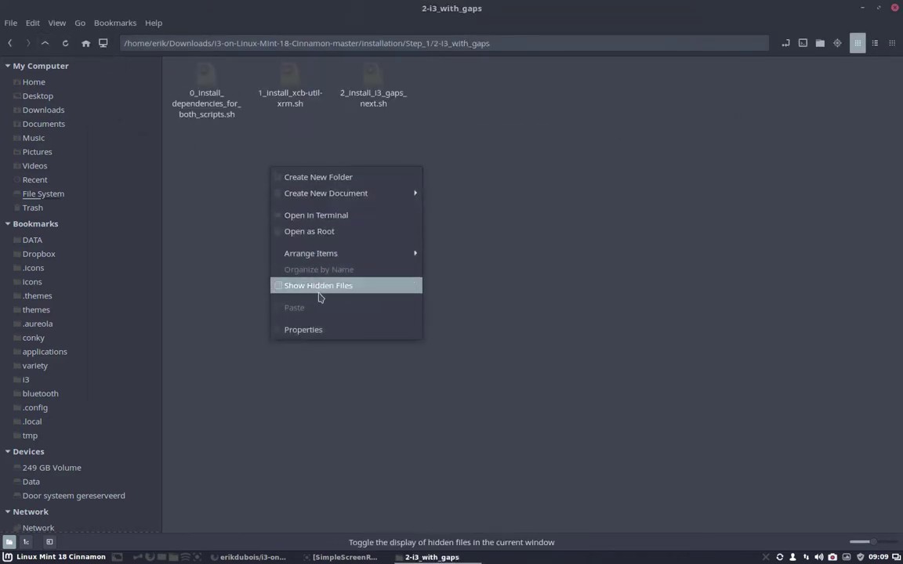
{"action": "left_click", "coordinate": [345, 219]}
Run 0_install_dependencies_for_both_scripts.sh with the sudo password, closing the terminal when done
{"action": "type", "text": "./0"}
{"action": "key", "text": "Tab"}
{"action": "key", "text": "Return"}
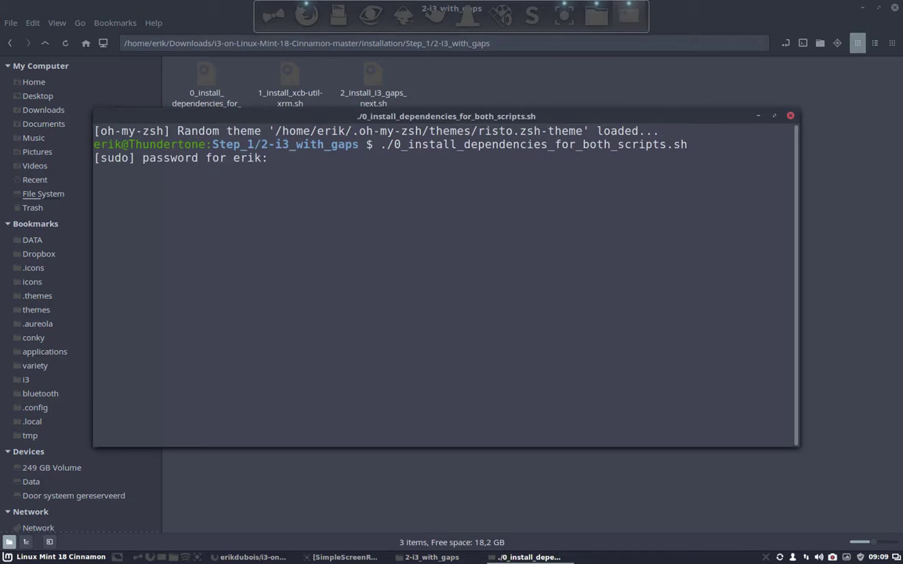
{"action": "key", "text": "Return"}
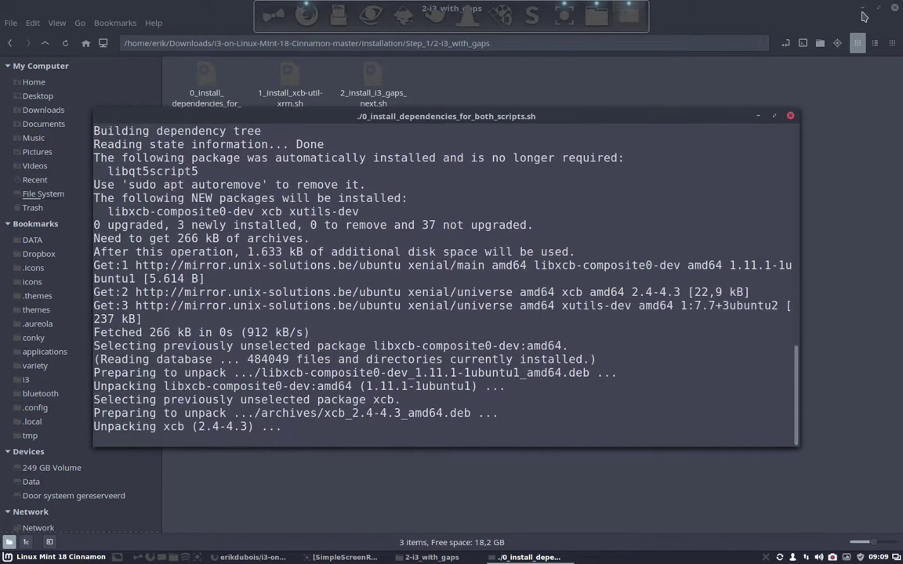
{"action": "key", "text": "alt+F9"}
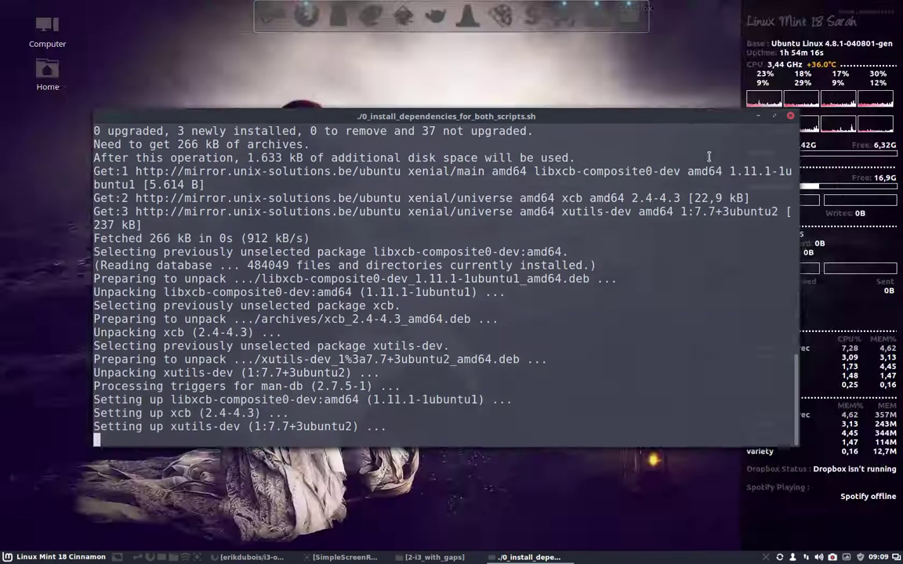
{"action": "key", "text": "alt+F9"}
{"action": "left_click_drag", "start_coordinate": [647, 116], "coordinate": [554, 132]}
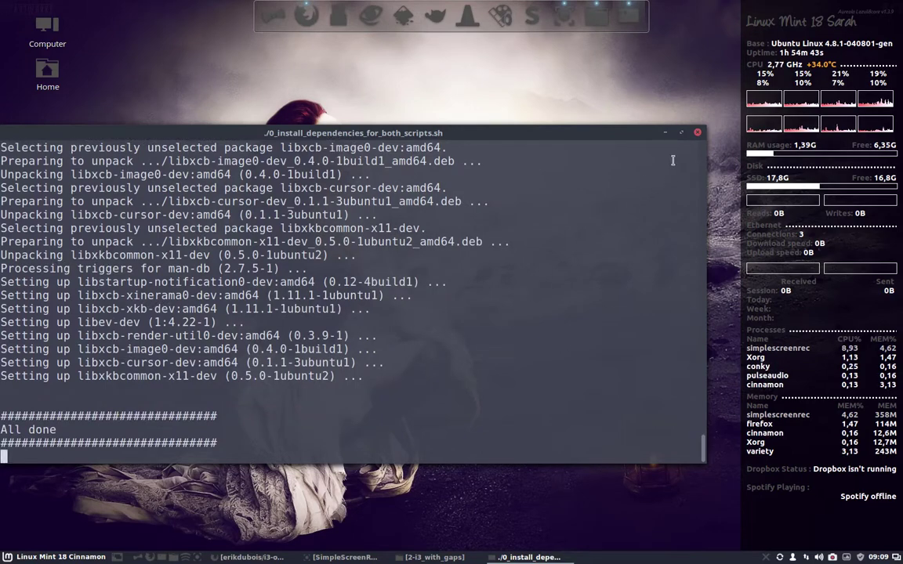
{"action": "left_click", "coordinate": [697, 133]}
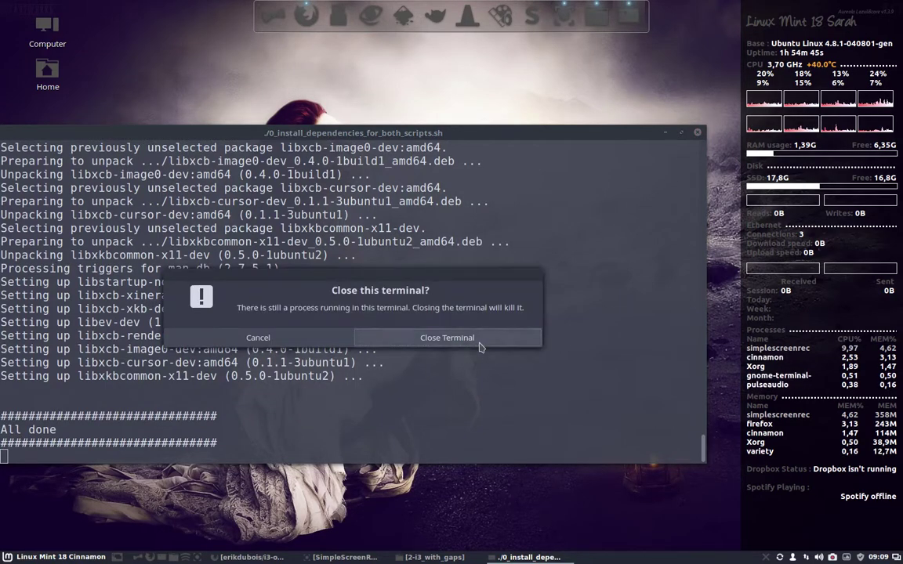
Confirm closing the old terminal and open a new one in the 2-i3_with_gaps folder
{"action": "left_click", "coordinate": [445, 335]}
{"action": "left_click", "coordinate": [448, 559]}
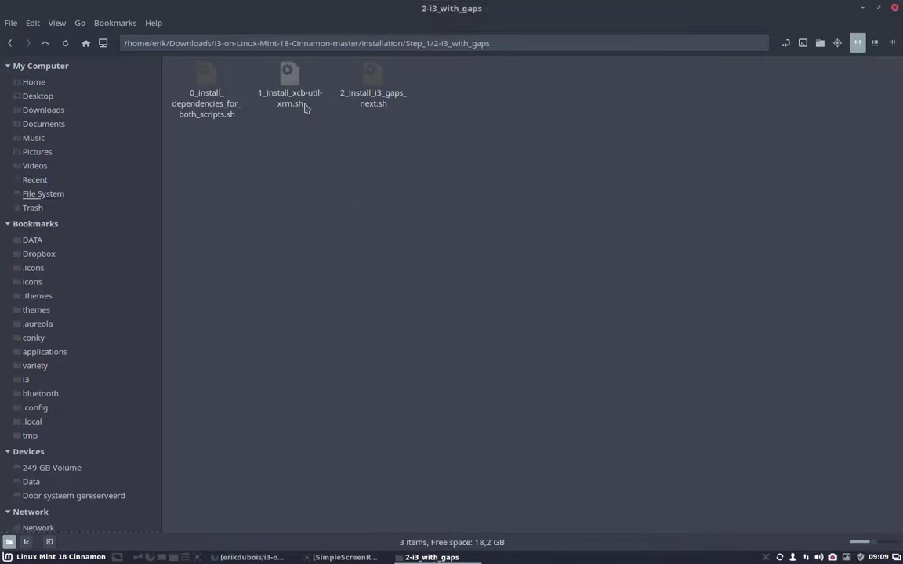
{"action": "right_click", "coordinate": [270, 169]}
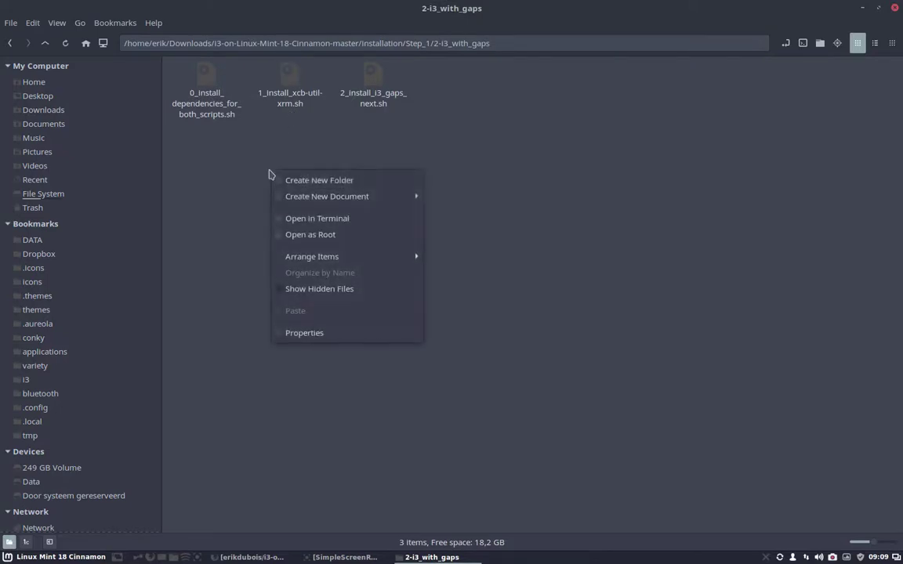
{"action": "left_click", "coordinate": [318, 218]}
Run 1_install_xcb-util-xrm.sh and enter the sudo password
{"action": "type", "text": "./0"}
{"action": "key", "text": "Tab"}
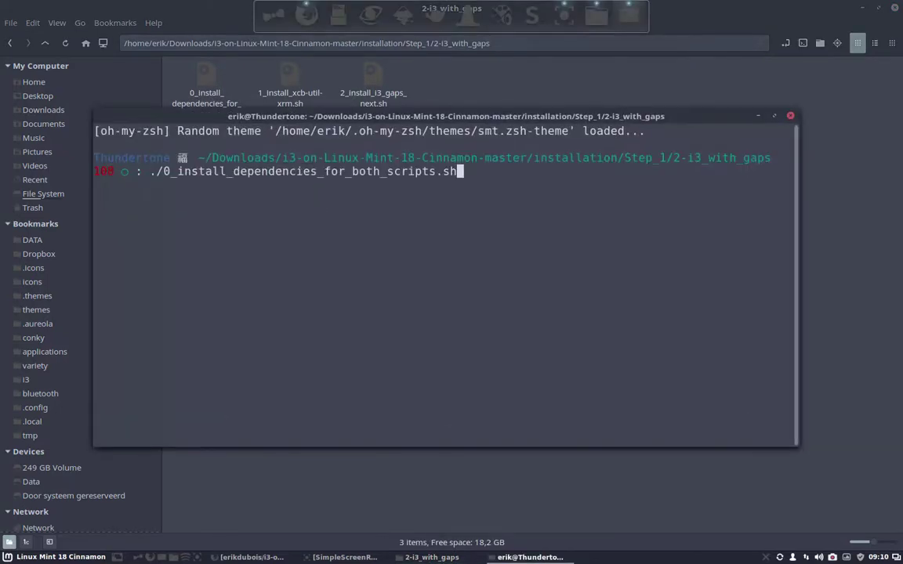
{"action": "key", "text": "ctrl+u"}
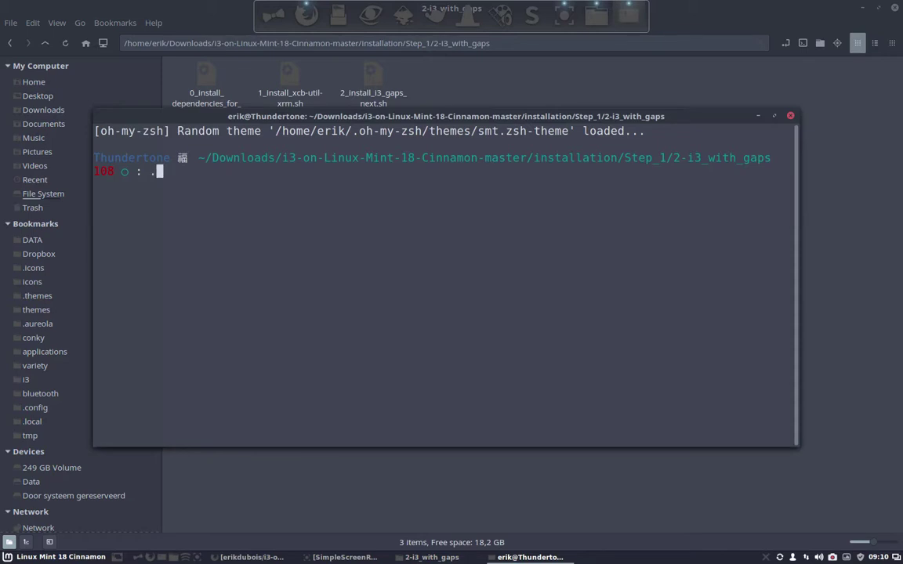
{"action": "type", "text": "./1"}
{"action": "key", "text": "Tab"}
{"action": "key", "text": "Return"}
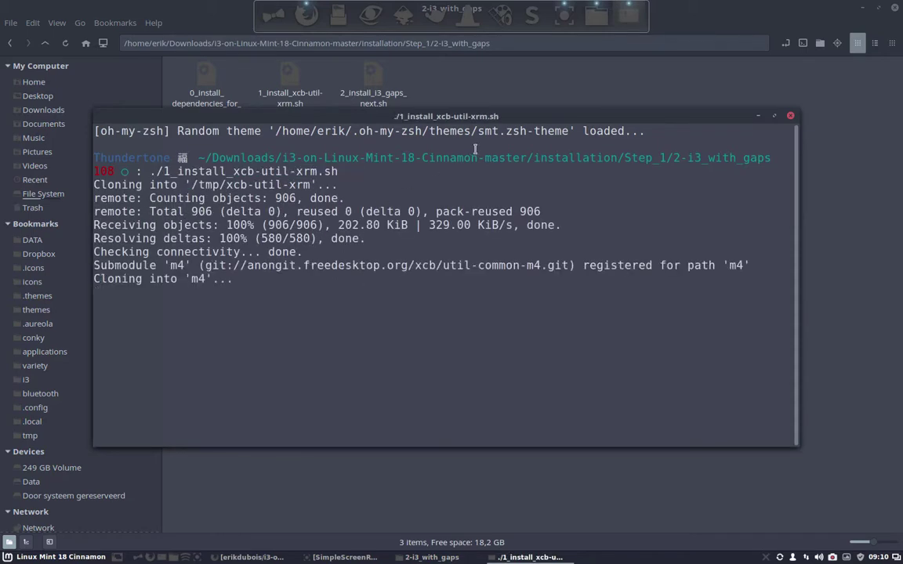
{"action": "left_click", "coordinate": [862, 8]}
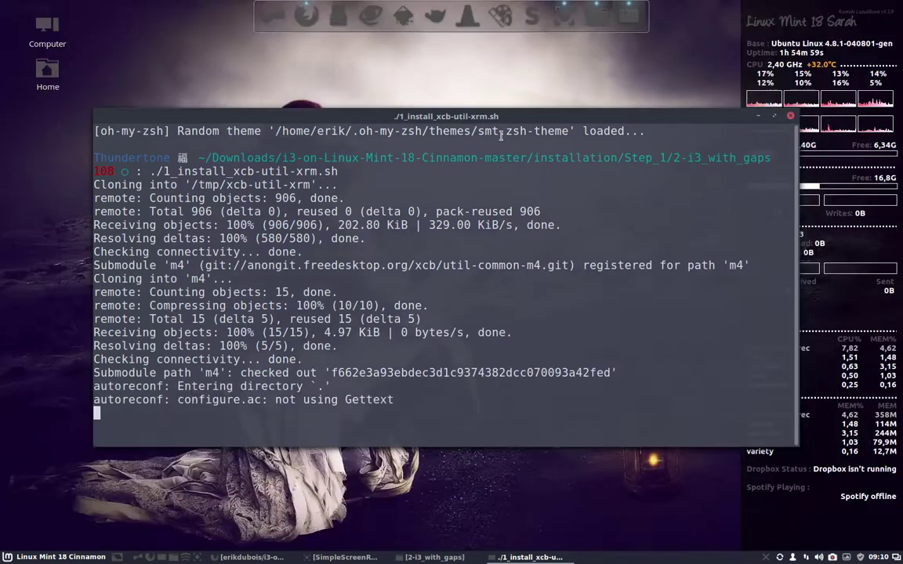
{"action": "left_click_drag", "start_coordinate": [485, 121], "coordinate": [418, 141]}
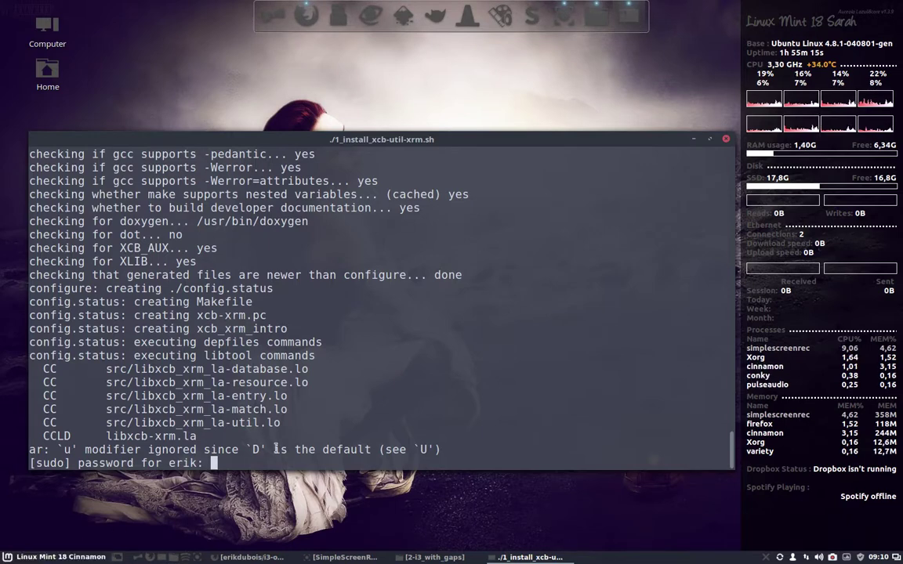
{"action": "key", "text": "Return"}
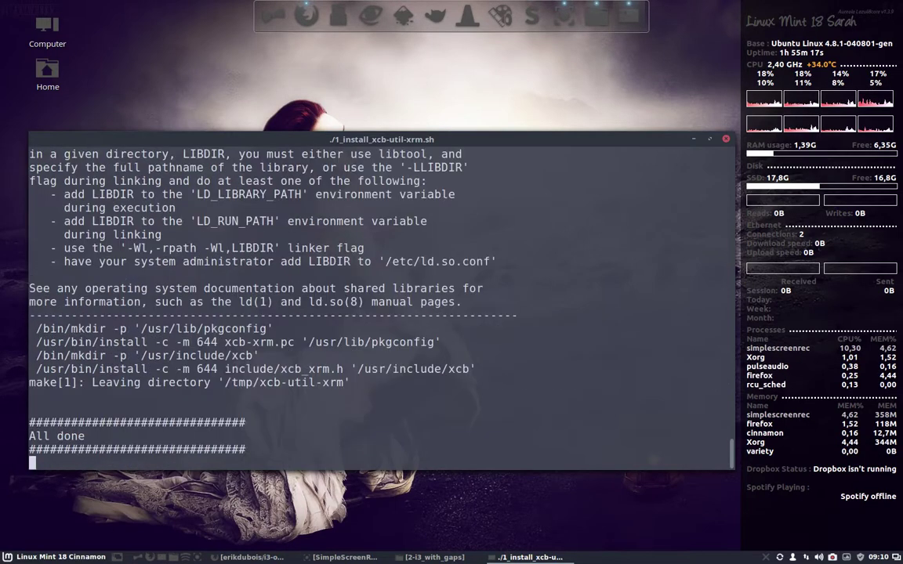
Close the finished terminal and bring back the 2-i3_with_gaps folder window
{"action": "left_click", "coordinate": [727, 140]}
{"action": "left_click", "coordinate": [427, 344]}
{"action": "left_click", "coordinate": [445, 557]}
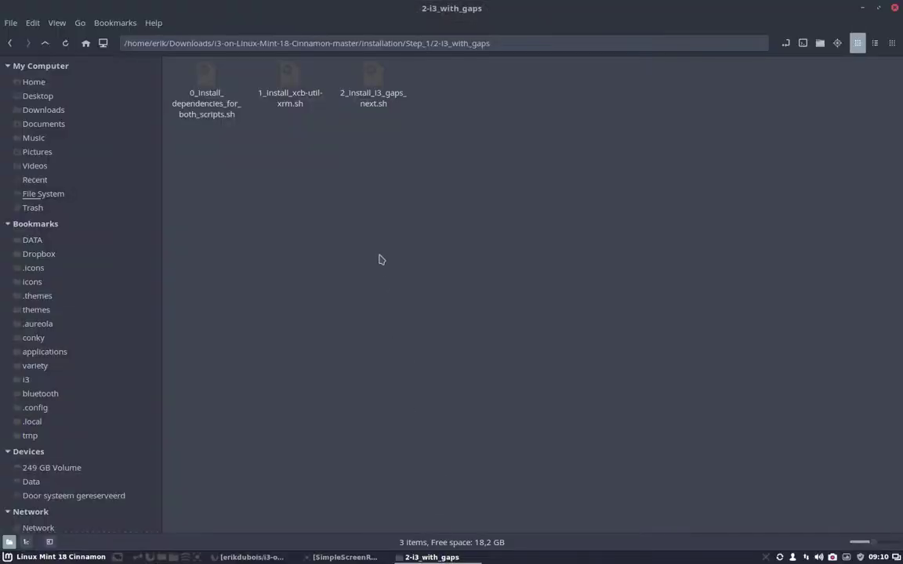
Run 2_install_i3_gaps_next.sh in a terminal here with the sudo password, then close the terminal
{"action": "right_click", "coordinate": [369, 203]}
{"action": "left_click", "coordinate": [413, 245]}
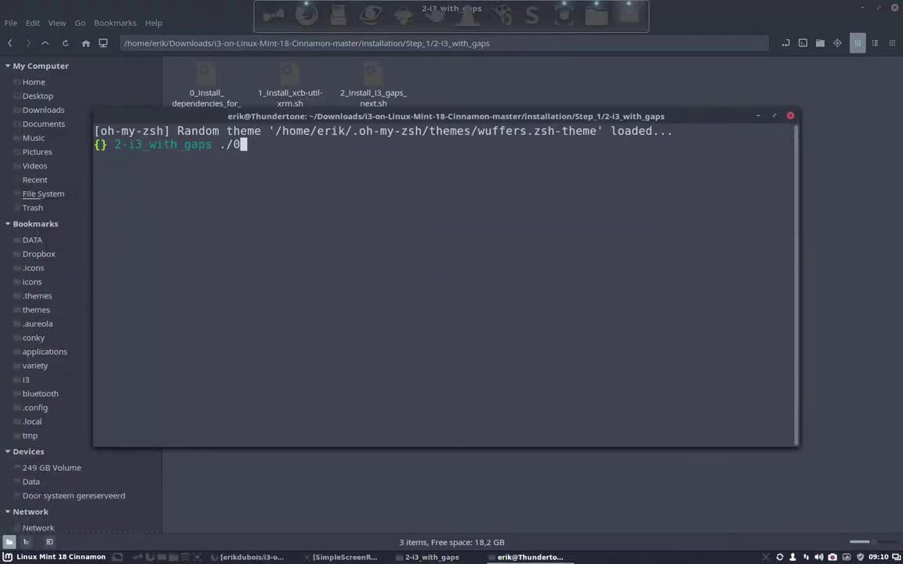
{"action": "type", "text": "./2"}
{"action": "key", "text": "Tab"}
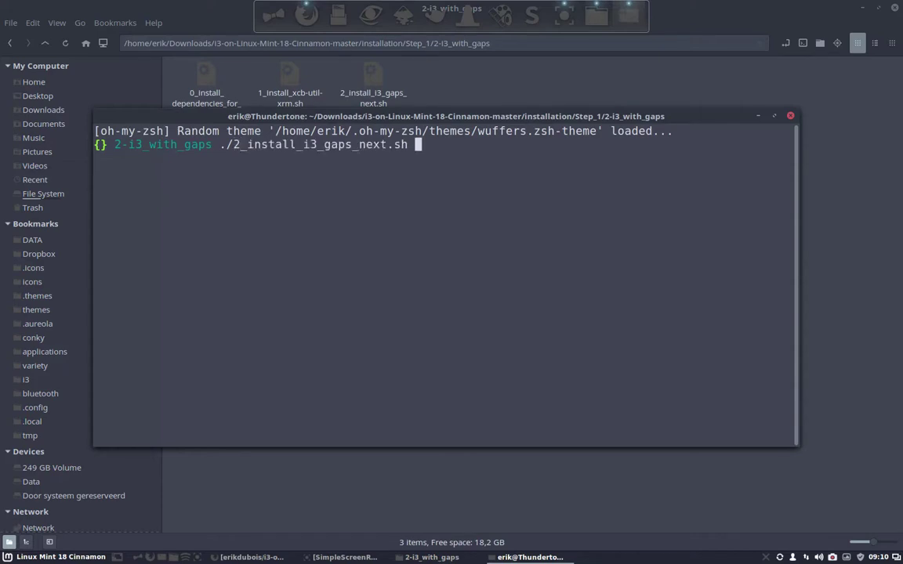
{"action": "key", "text": "Return"}
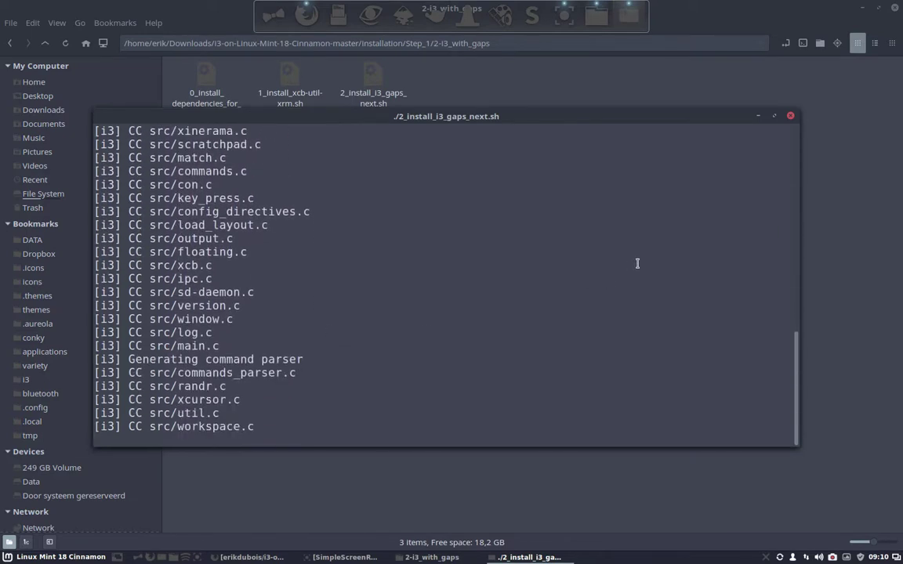
{"action": "left_click", "coordinate": [862, 7]}
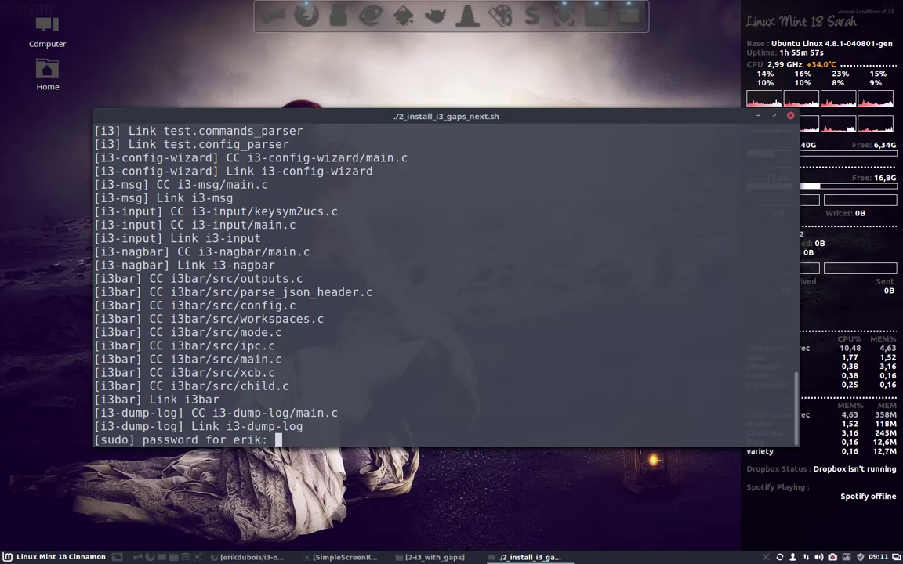
{"action": "key", "text": "Return"}
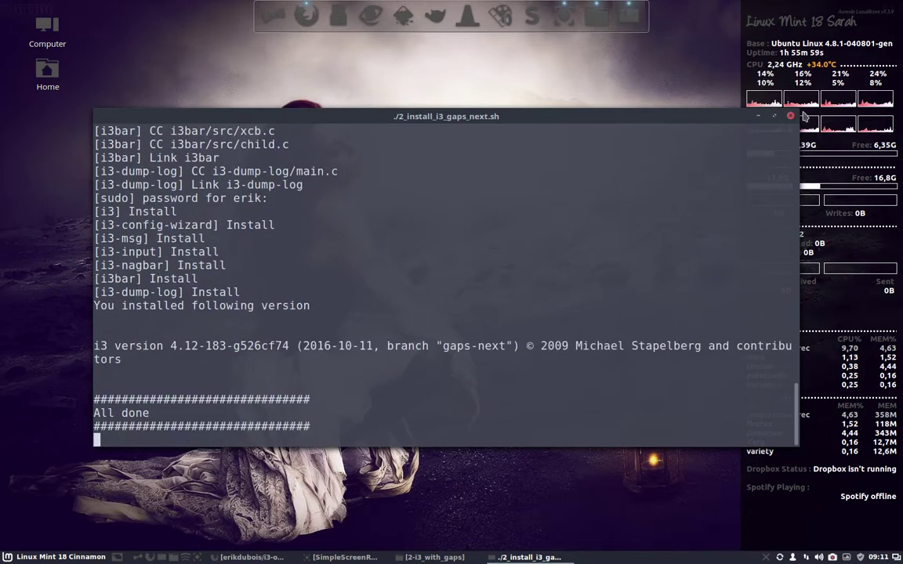
{"action": "left_click", "coordinate": [790, 115]}
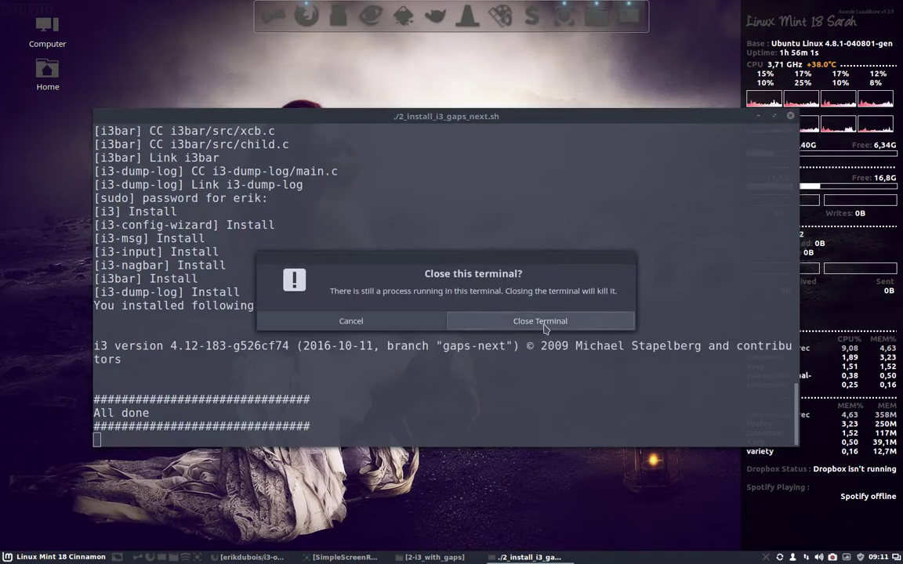
{"action": "left_click", "coordinate": [540, 322]}
Navigate from 2-i3_with_gaps up to installation and into Step_2/j4_dmenu_desktop
{"action": "left_click", "coordinate": [433, 557]}
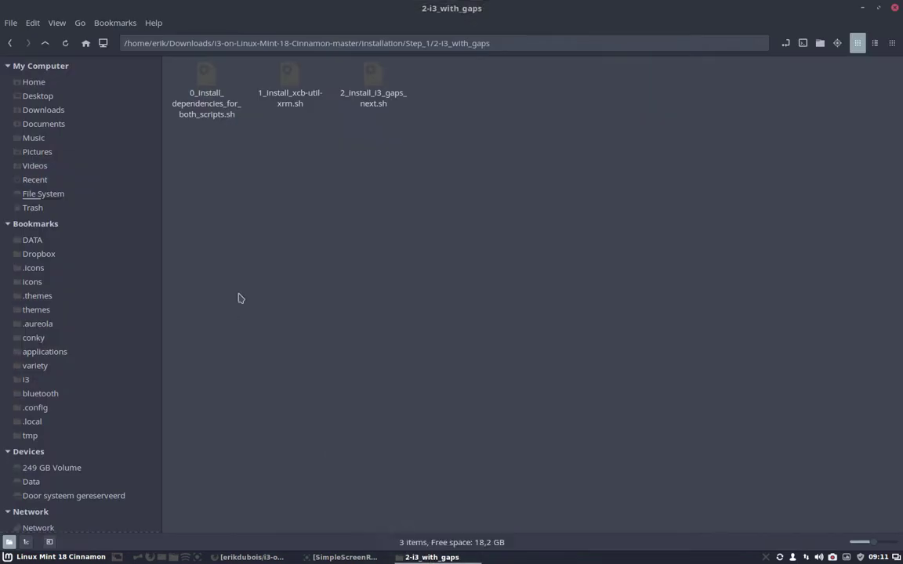
{"action": "left_click", "coordinate": [44, 42]}
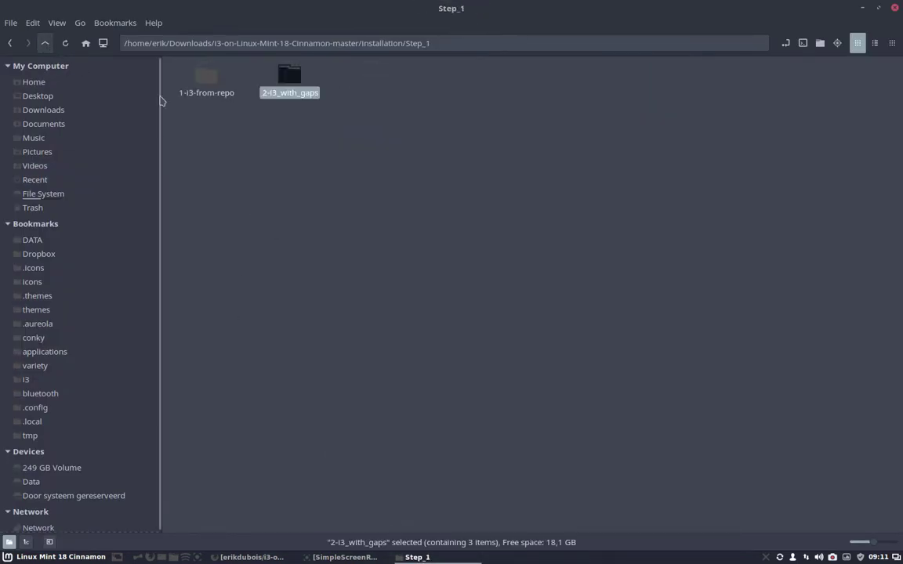
{"action": "left_click", "coordinate": [45, 43]}
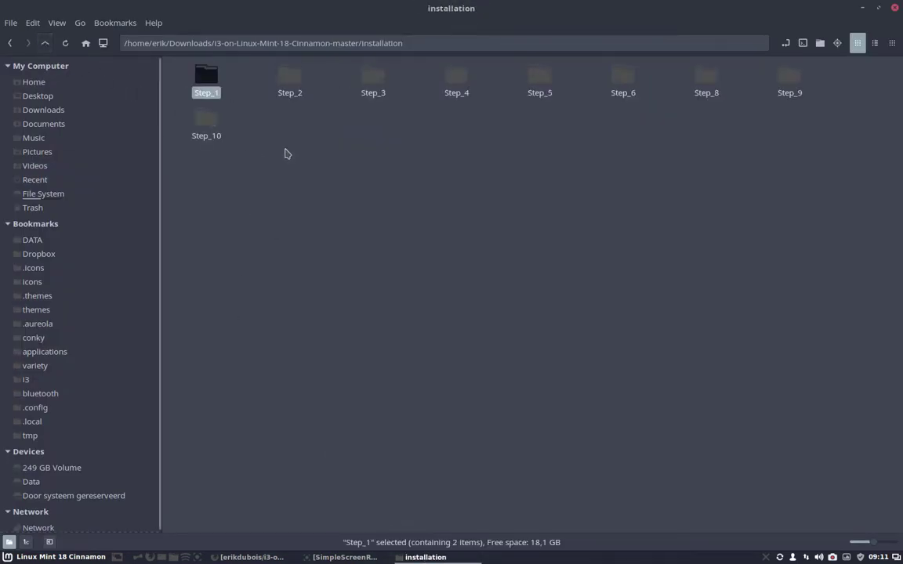
{"action": "left_click", "coordinate": [284, 153]}
{"action": "double_click", "coordinate": [292, 79]}
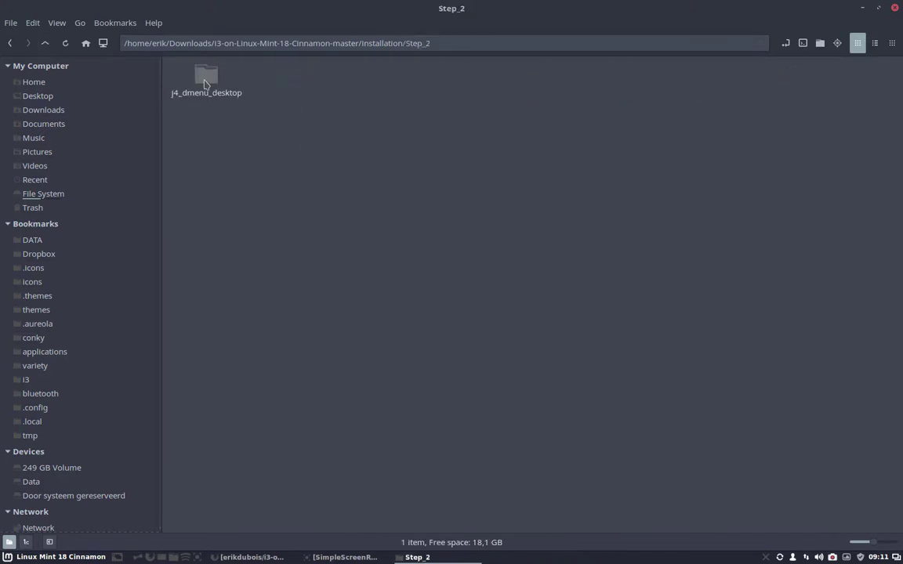
{"action": "double_click", "coordinate": [206, 77]}
Run j4-dmenu-desktop_install.sh in a terminal here with the sudo password, then exit it
{"action": "right_click", "coordinate": [222, 168]}
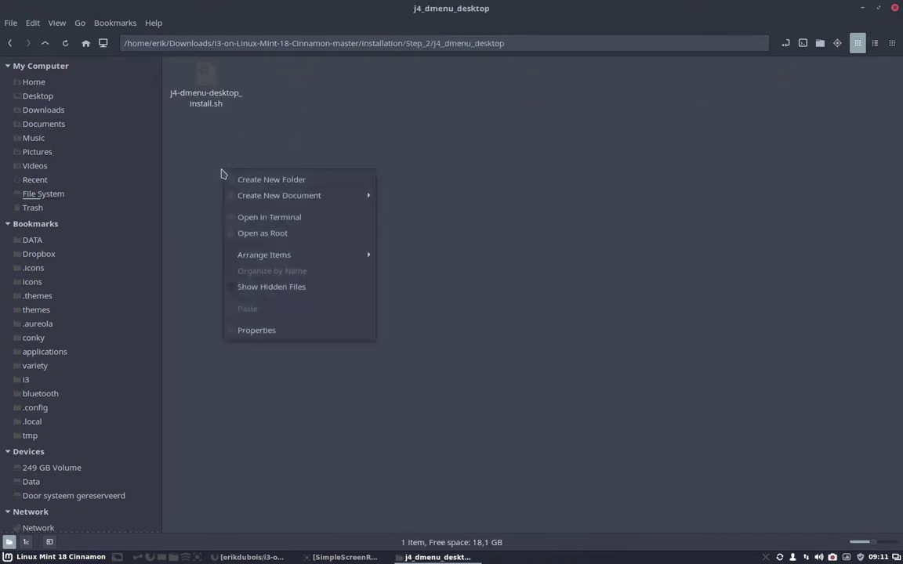
{"action": "left_click", "coordinate": [316, 219]}
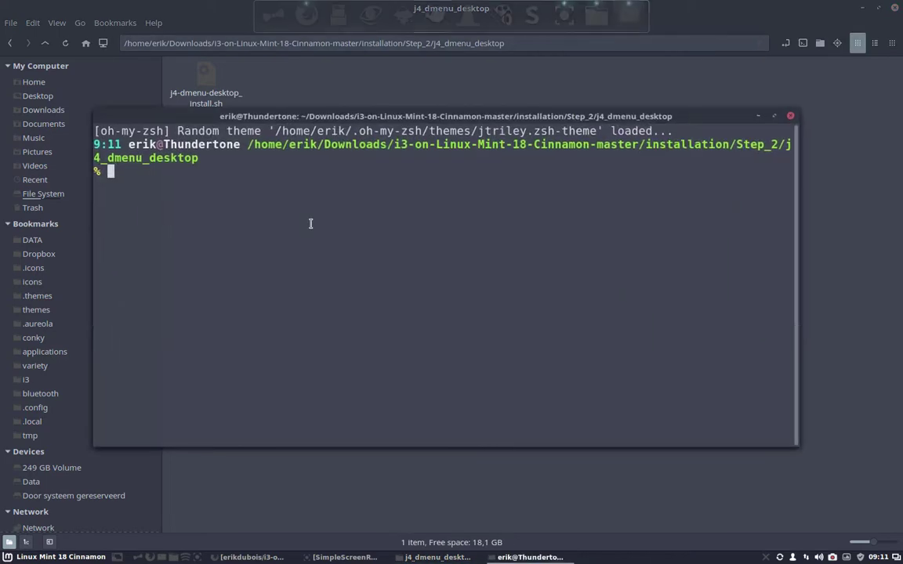
{"action": "type", "text": "./"}
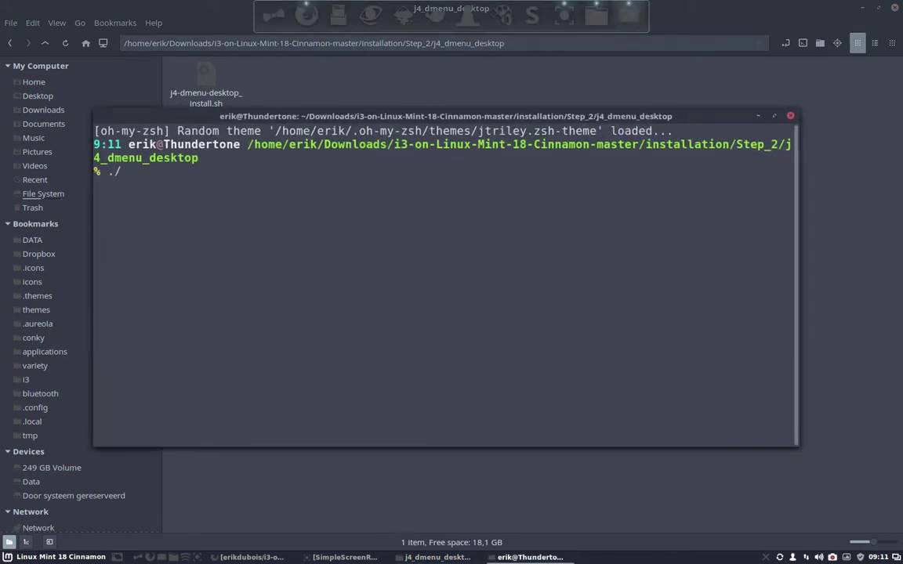
{"action": "type", "text": "j4"}
{"action": "key", "text": "Tab"}
{"action": "key", "text": "Return"}
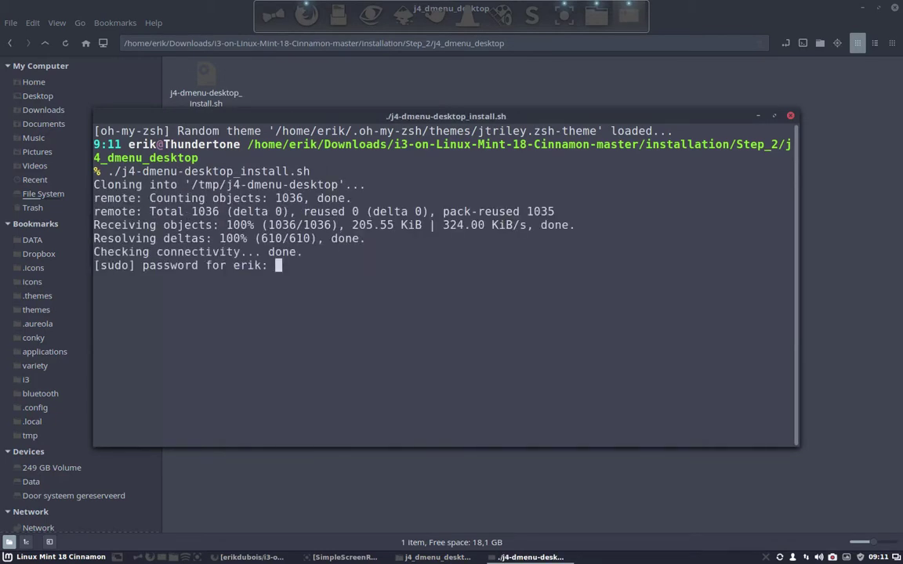
{"action": "key", "text": "Return"}
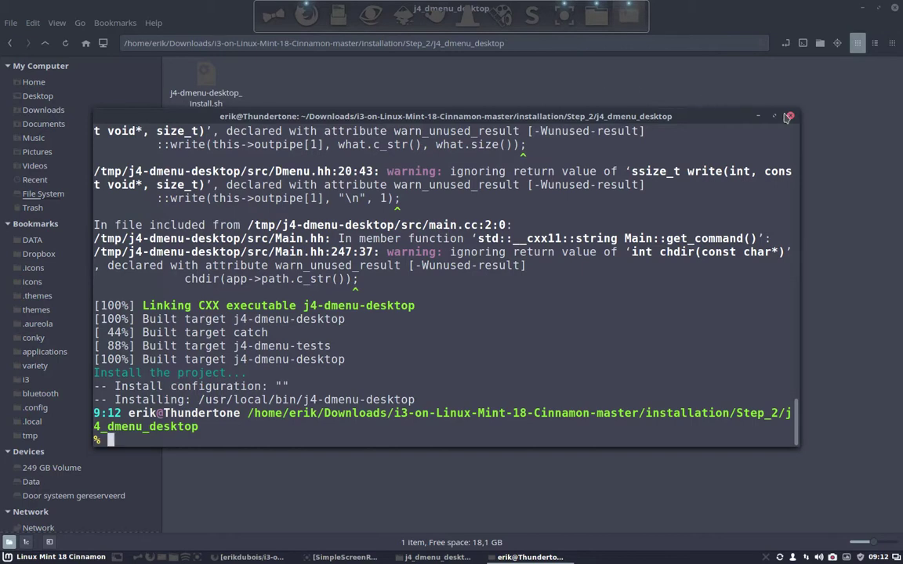
{"action": "key", "text": "ctrl+d"}
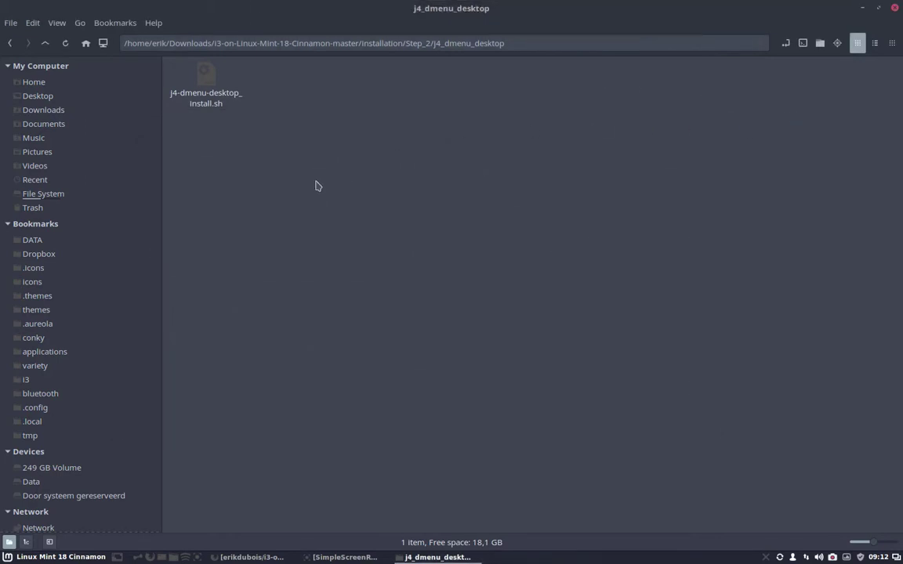
Go up to the installation folder and open a terminal in Step_3
{"action": "left_click", "coordinate": [45, 43]}
{"action": "left_click", "coordinate": [46, 43]}
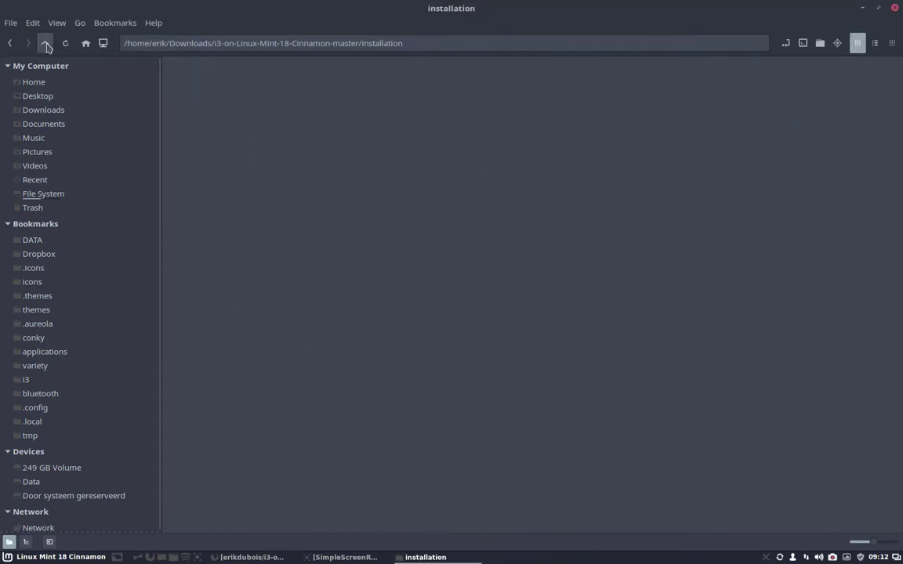
{"action": "double_click", "coordinate": [373, 82]}
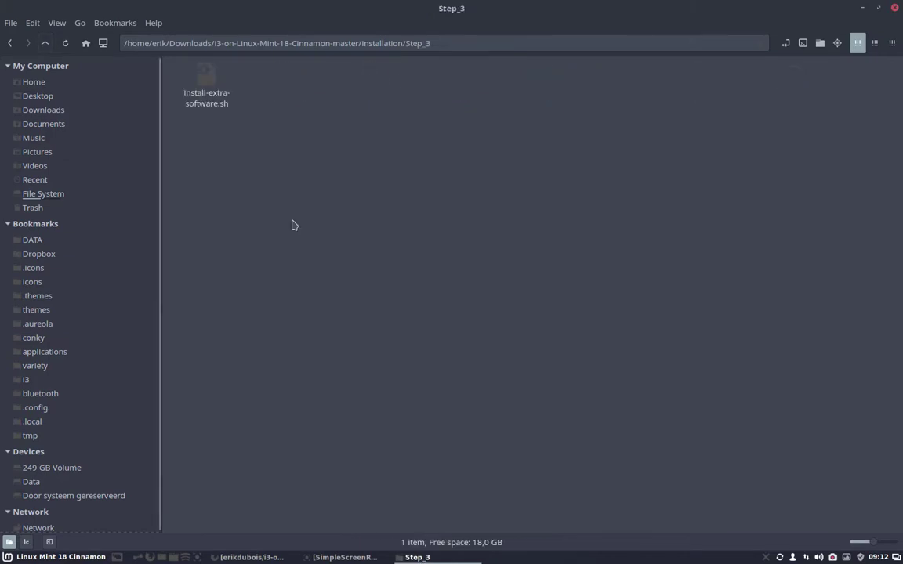
{"action": "right_click", "coordinate": [220, 154]}
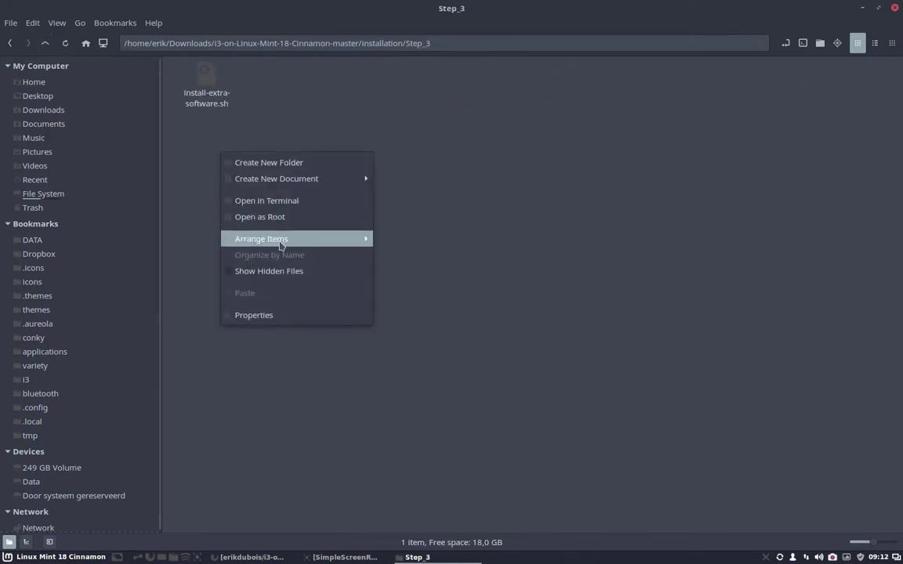
{"action": "left_click", "coordinate": [314, 202]}
Run install-extra-software.sh and enter the sudo password
{"action": "type", "text": "./in"}
{"action": "key", "text": "Tab"}
{"action": "key", "text": "Return"}
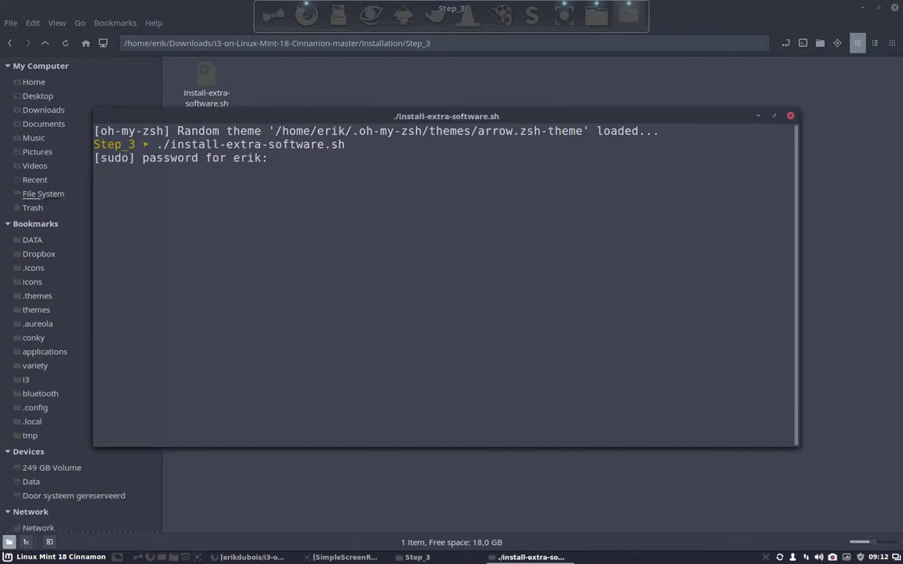
{"action": "key", "text": "Return"}
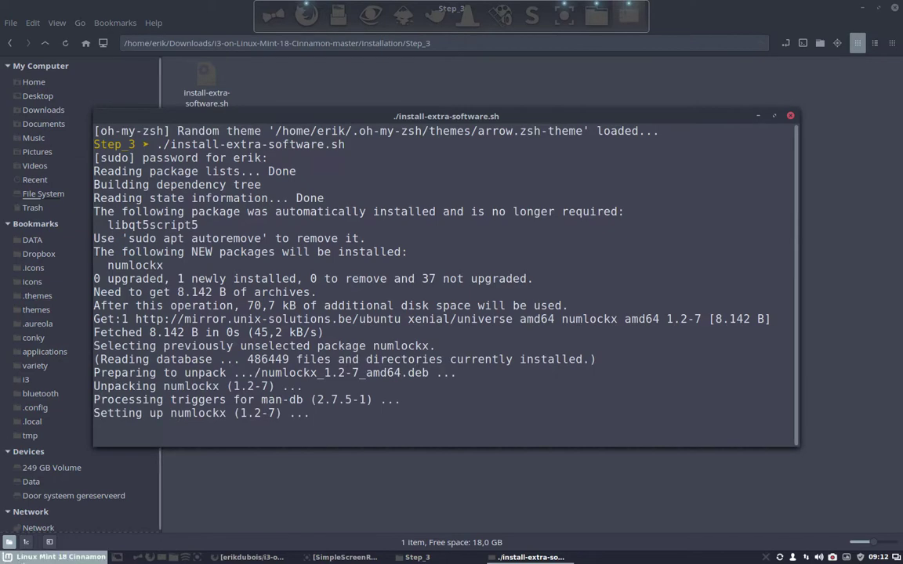
{"action": "key", "text": "super"}
{"action": "type", "text": "gpick"}
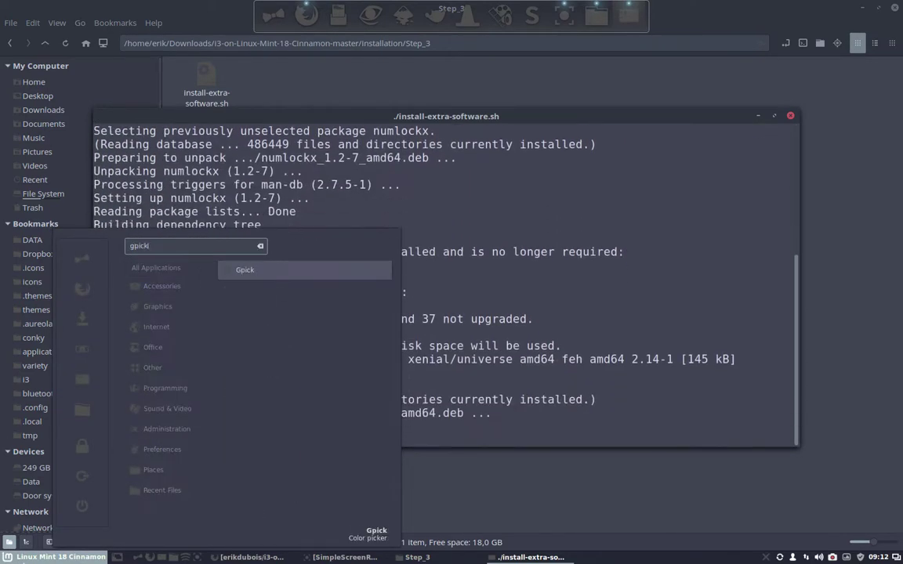
{"action": "key", "text": "Return"}
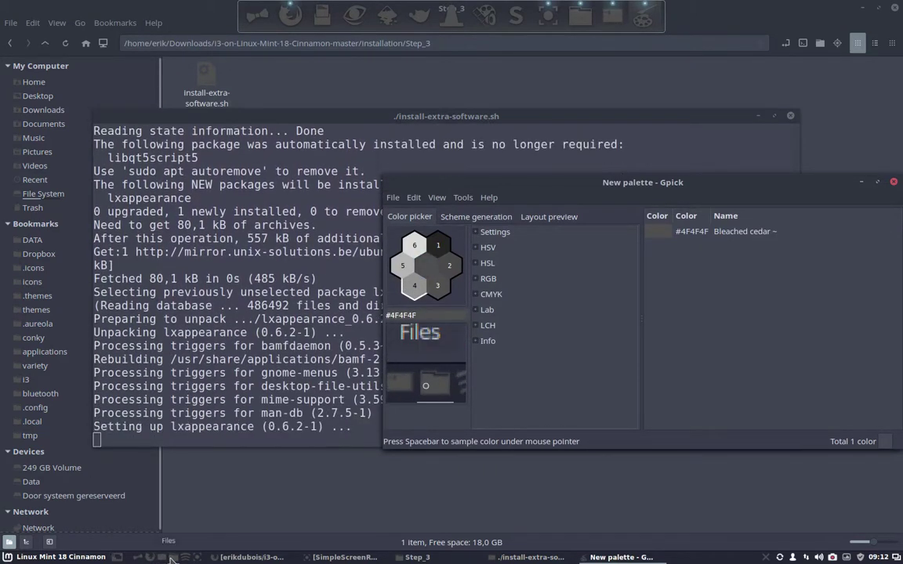
{"action": "key", "text": "space"}
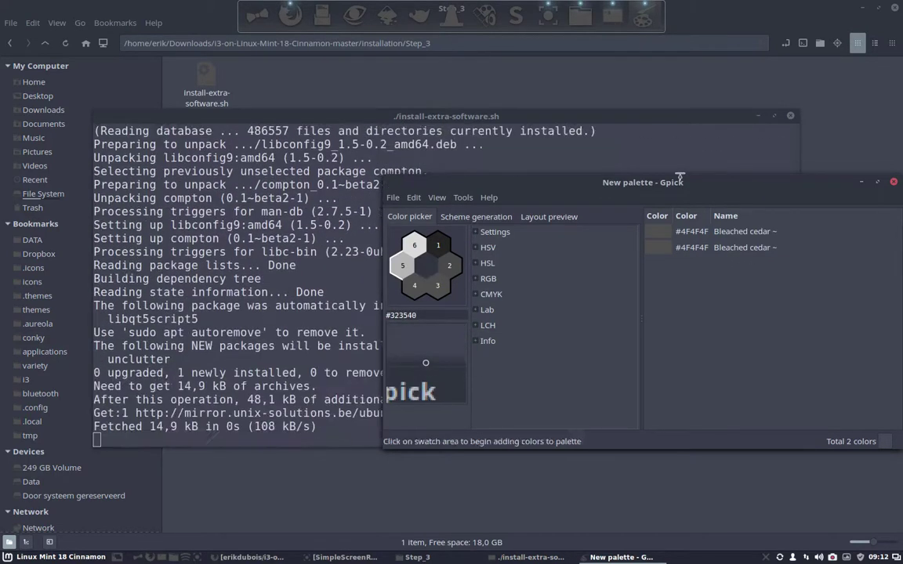
{"action": "left_click_drag", "start_coordinate": [682, 188], "coordinate": [737, 248]}
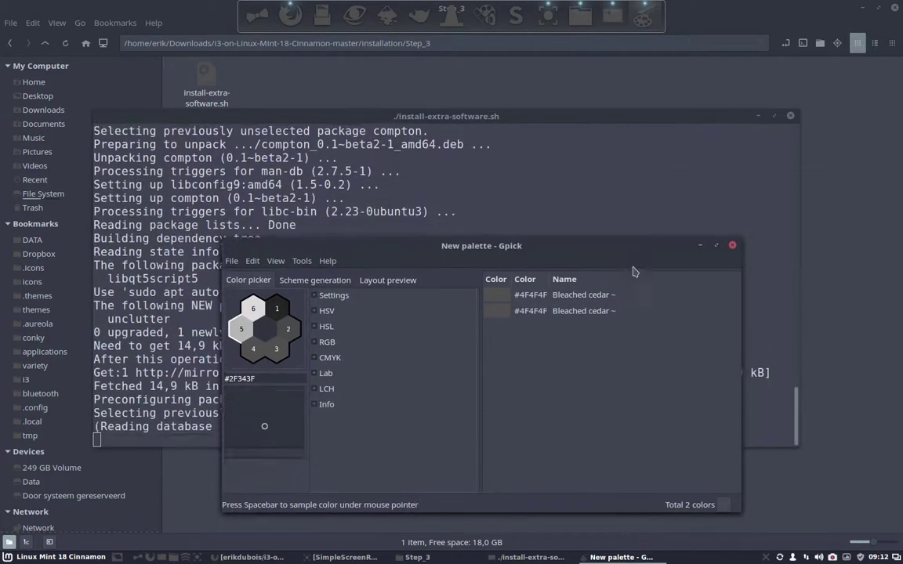
{"action": "left_click", "coordinate": [732, 246]}
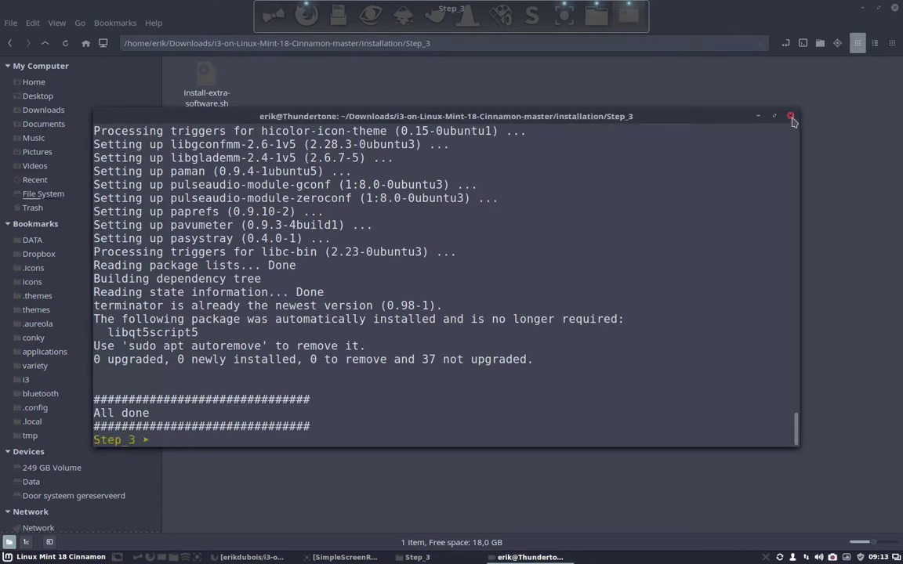
Close the finished terminal, open installation/Step_4, and select its i3 folder
{"action": "left_click", "coordinate": [791, 119]}
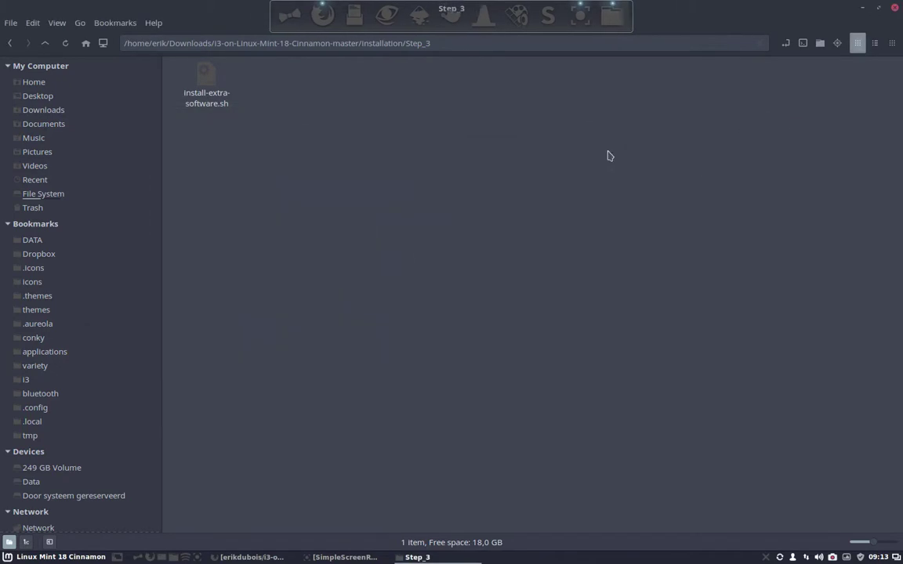
{"action": "left_click", "coordinate": [46, 43]}
{"action": "double_click", "coordinate": [470, 85]}
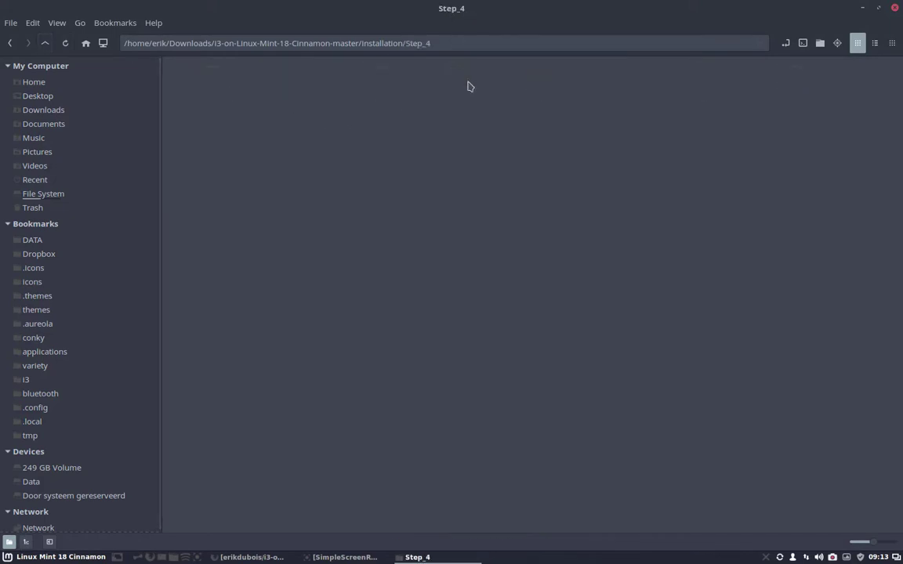
{"action": "left_click", "coordinate": [207, 77]}
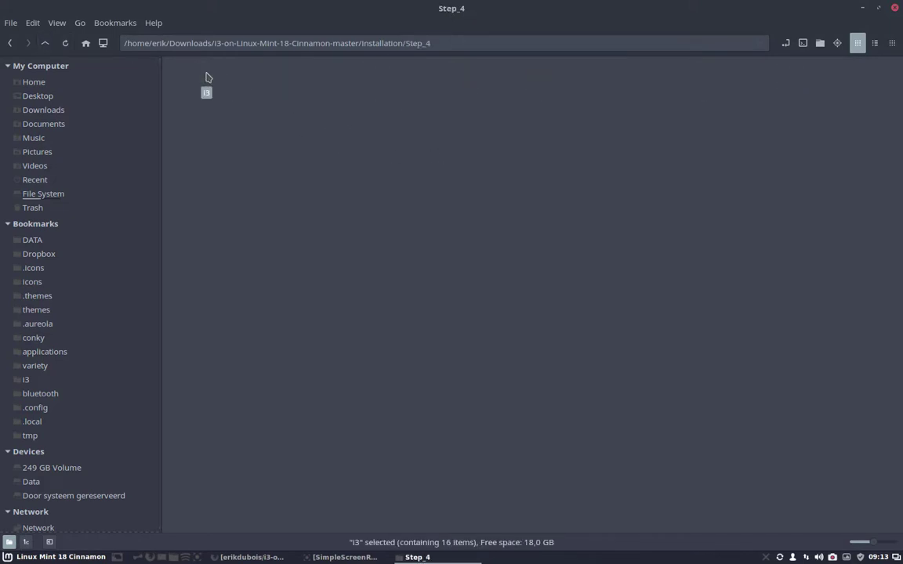
Copy the i3 folder from Step_4 and paste it into ~/.config
{"action": "right_click", "coordinate": [206, 78]}
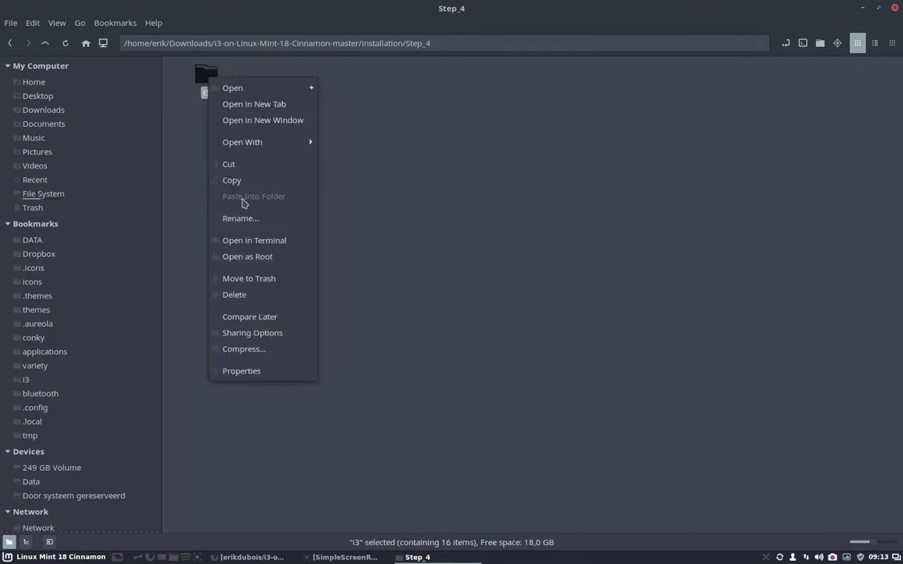
{"action": "left_click", "coordinate": [265, 182]}
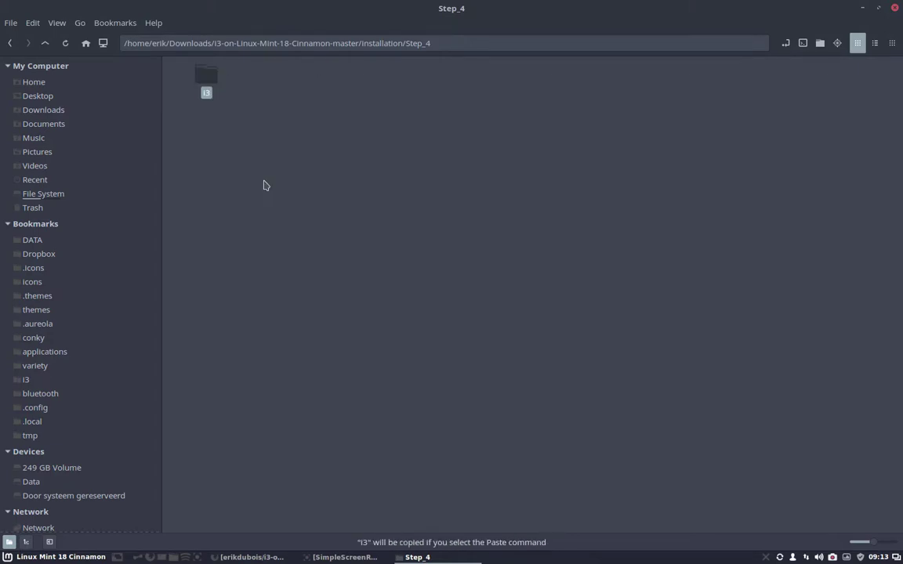
{"action": "left_click", "coordinate": [24, 380]}
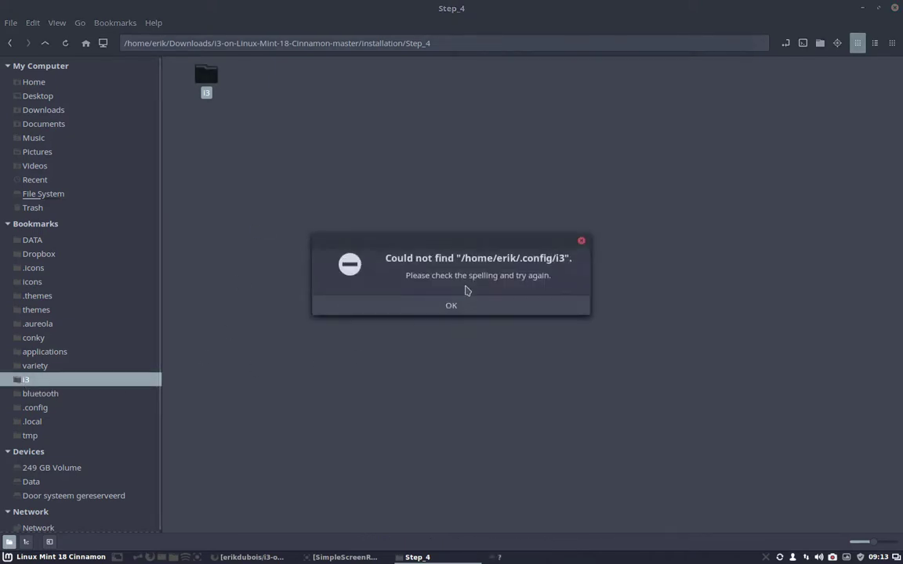
{"action": "left_click", "coordinate": [453, 304]}
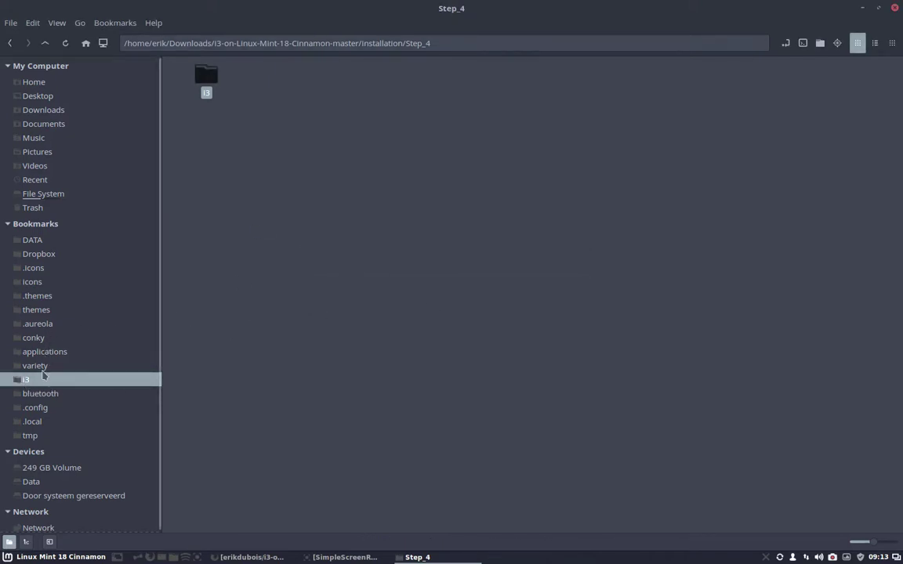
{"action": "left_click", "coordinate": [38, 406]}
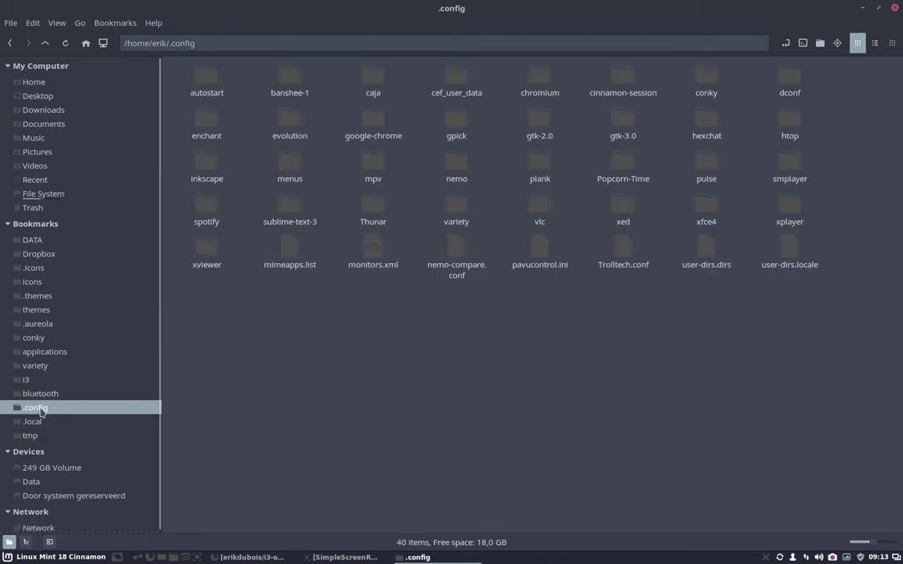
{"action": "right_click", "coordinate": [413, 327]}
{"action": "left_click", "coordinate": [453, 451]}
{"action": "key", "text": "ctrl+w"}
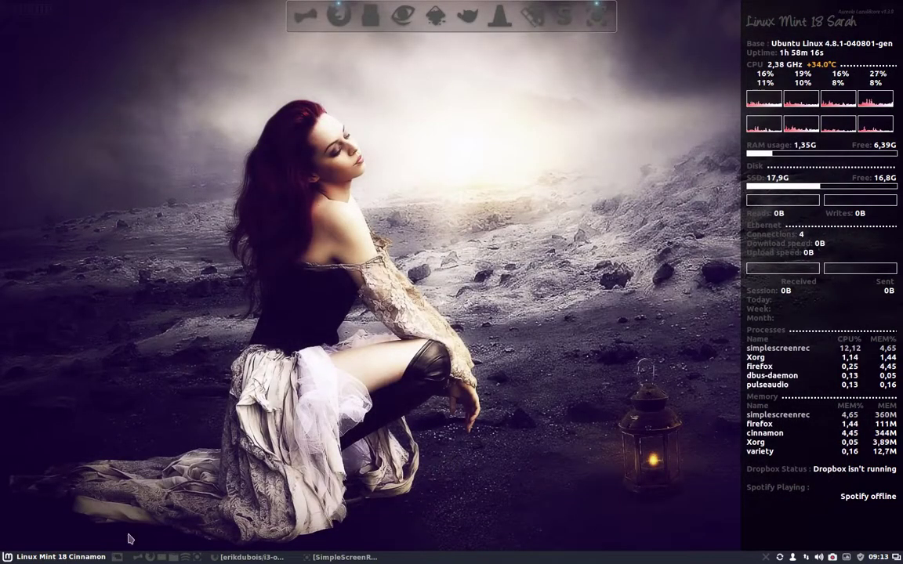
Reopen ~/.config/i3 to confirm its 16 config files, then close the file manager
{"action": "left_click", "coordinate": [170, 558]}
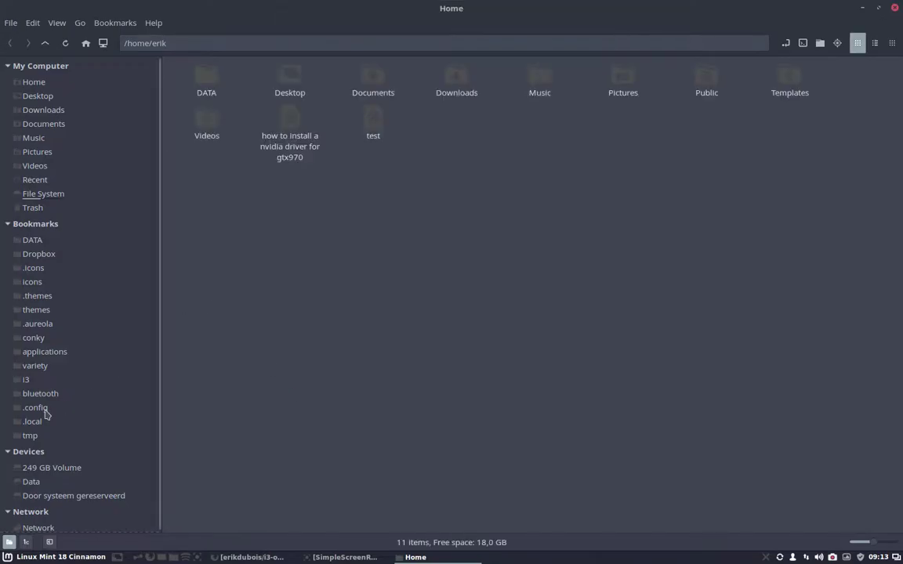
{"action": "left_click", "coordinate": [43, 407]}
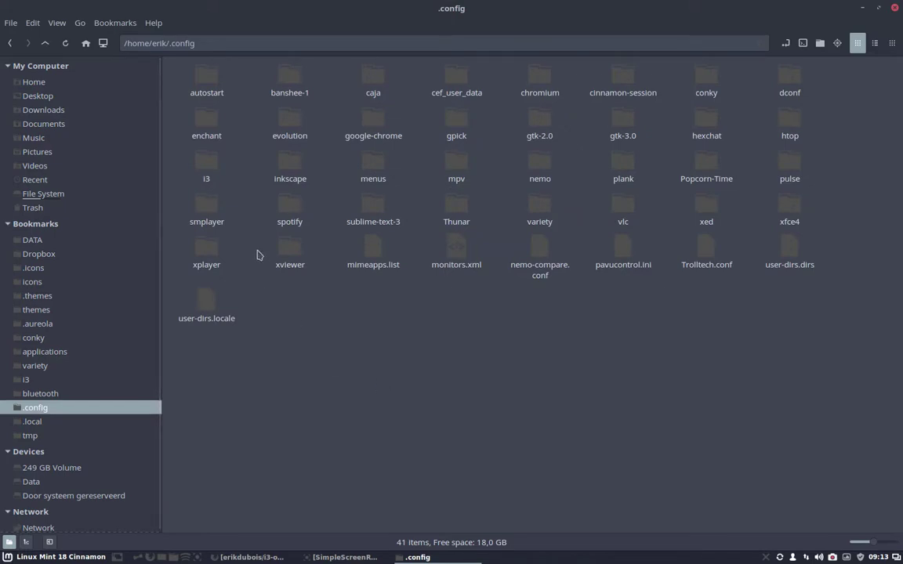
{"action": "left_click", "coordinate": [207, 165]}
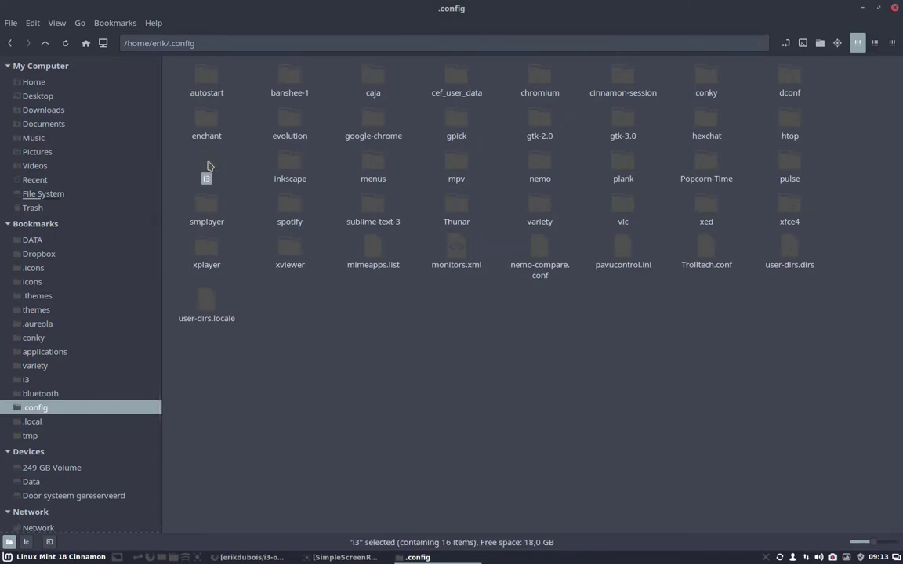
{"action": "double_click", "coordinate": [208, 165]}
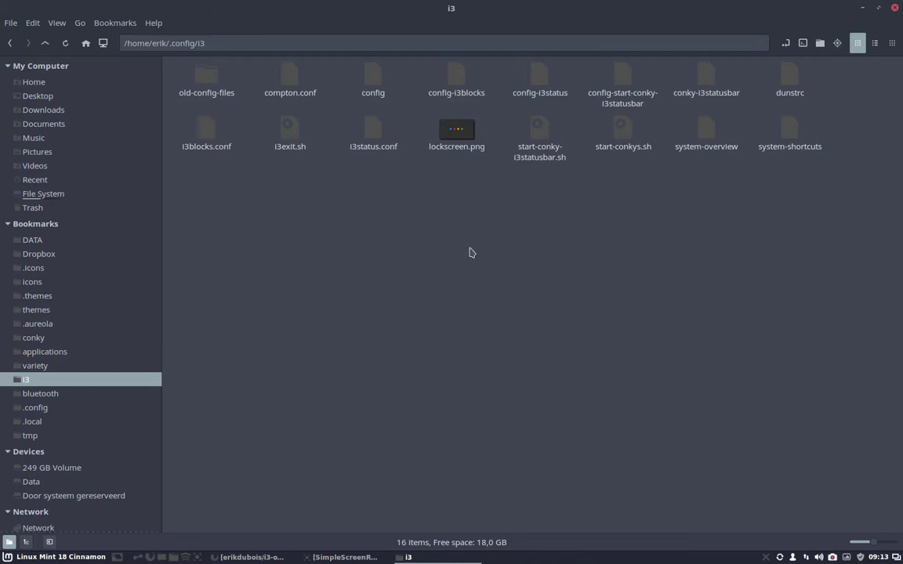
{"action": "left_click_drag", "start_coordinate": [173, 73], "coordinate": [843, 188]}
{"action": "left_click", "coordinate": [811, 338]}
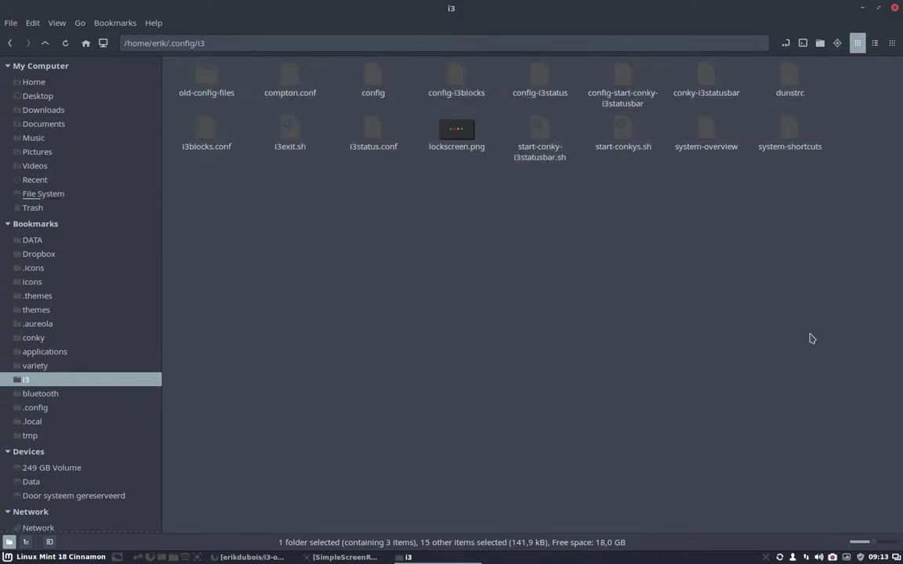
{"action": "left_click", "coordinate": [896, 8]}
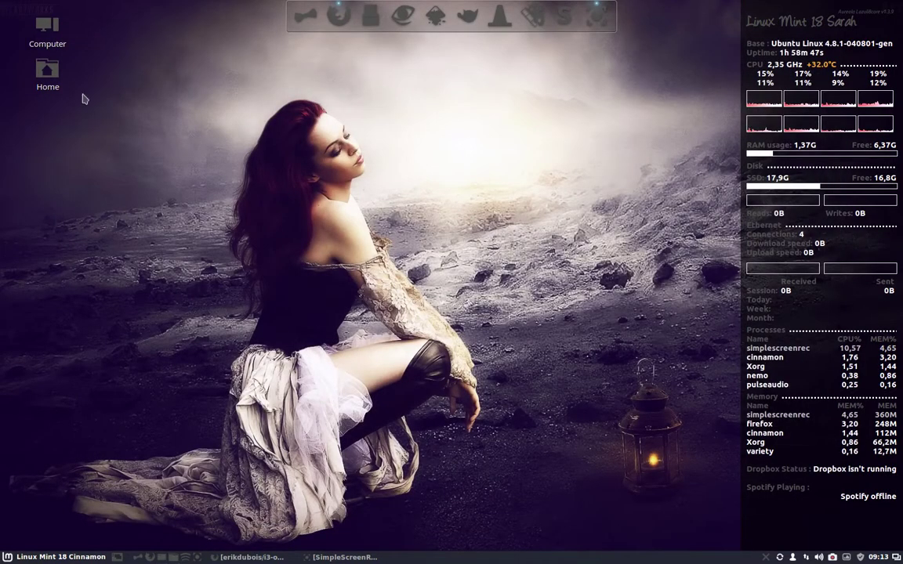
Browse from Home to Downloads > i3-on-Linux-Mint-18-Cinnamon-master > installation
{"action": "left_click", "coordinate": [55, 73]}
{"action": "double_click", "coordinate": [55, 73]}
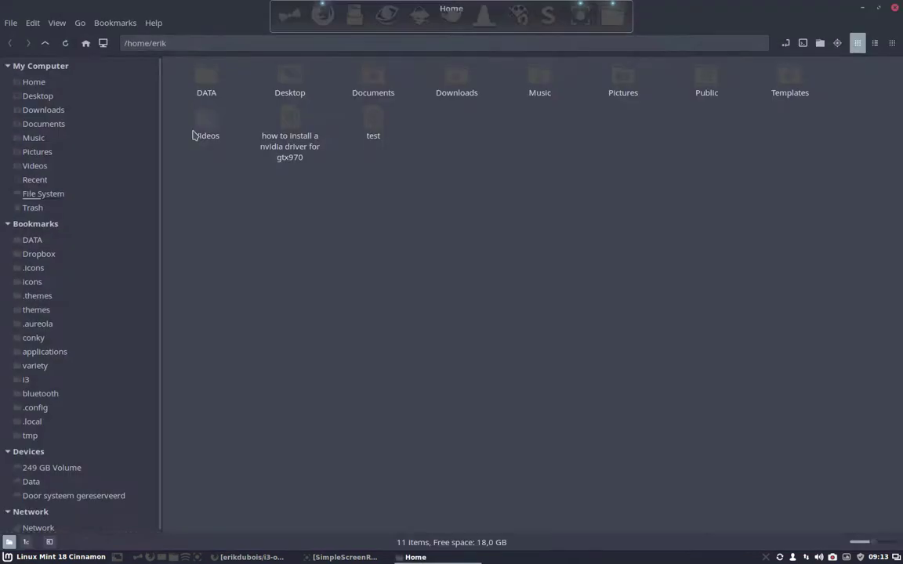
{"action": "left_click", "coordinate": [56, 112]}
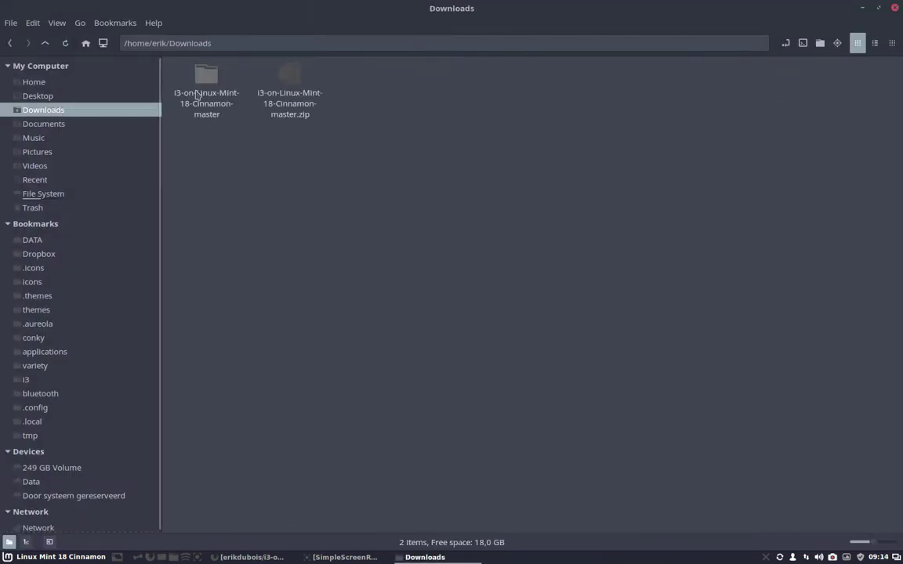
{"action": "double_click", "coordinate": [202, 88]}
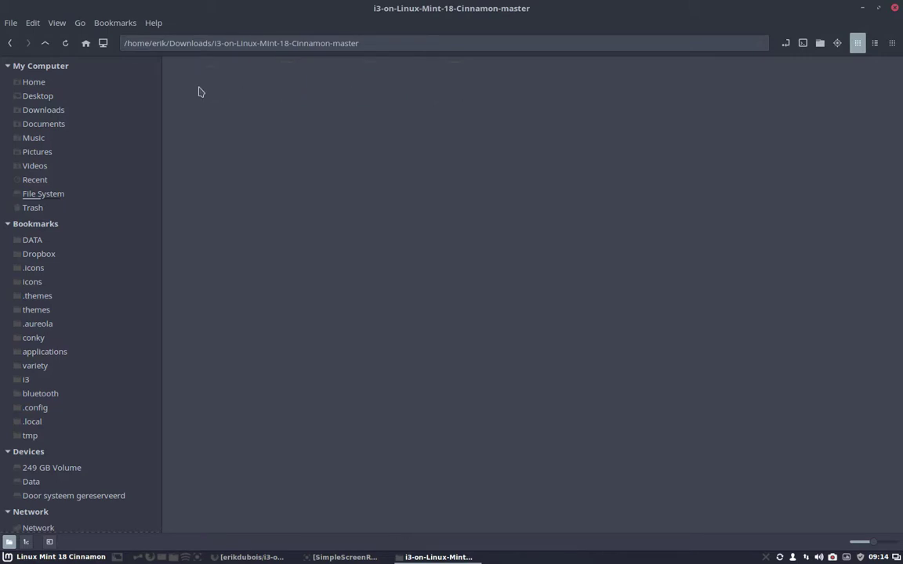
{"action": "double_click", "coordinate": [207, 88]}
Look inside Step_5 and Step_6, then return to installation and select Step_8
{"action": "left_click", "coordinate": [455, 80]}
{"action": "double_click", "coordinate": [538, 76]}
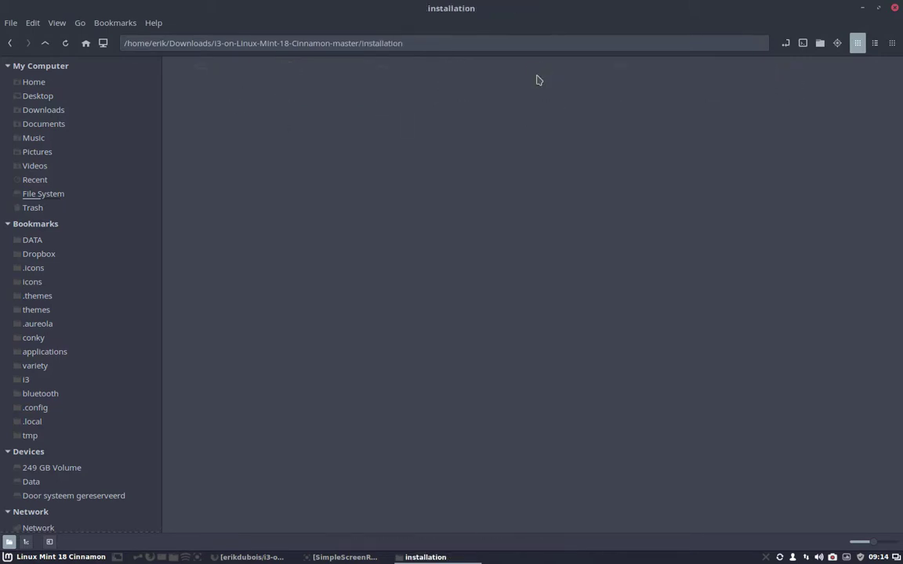
{"action": "left_click", "coordinate": [44, 43]}
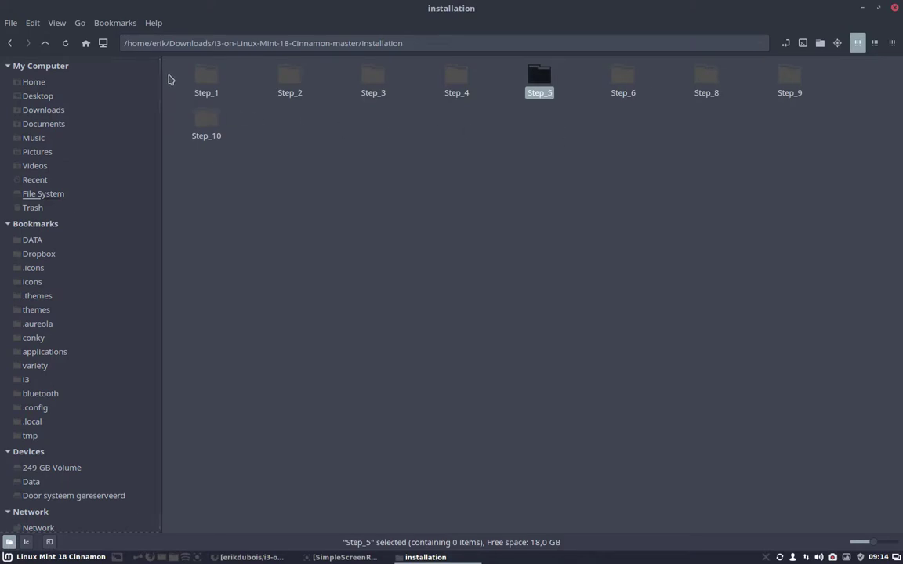
{"action": "left_click_drag", "start_coordinate": [174, 67], "coordinate": [491, 98]}
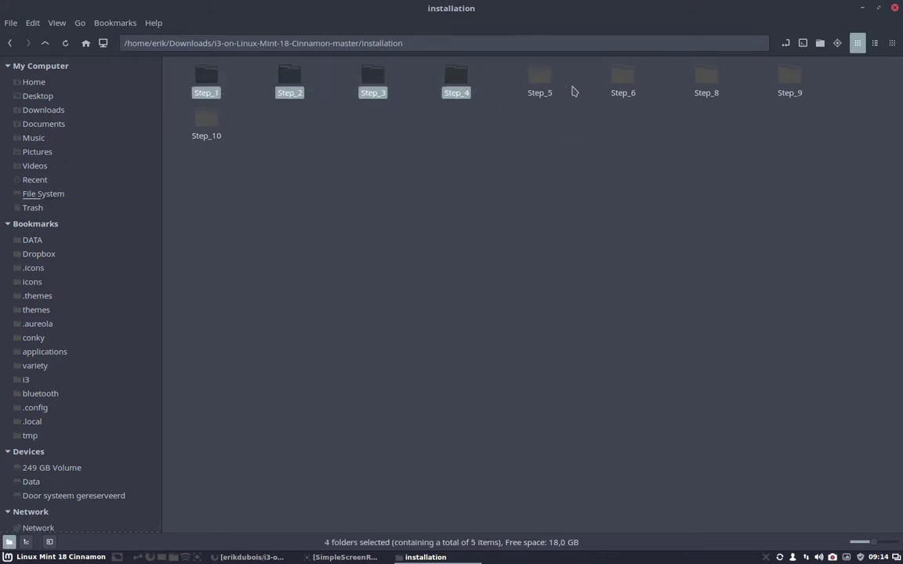
{"action": "double_click", "coordinate": [622, 77]}
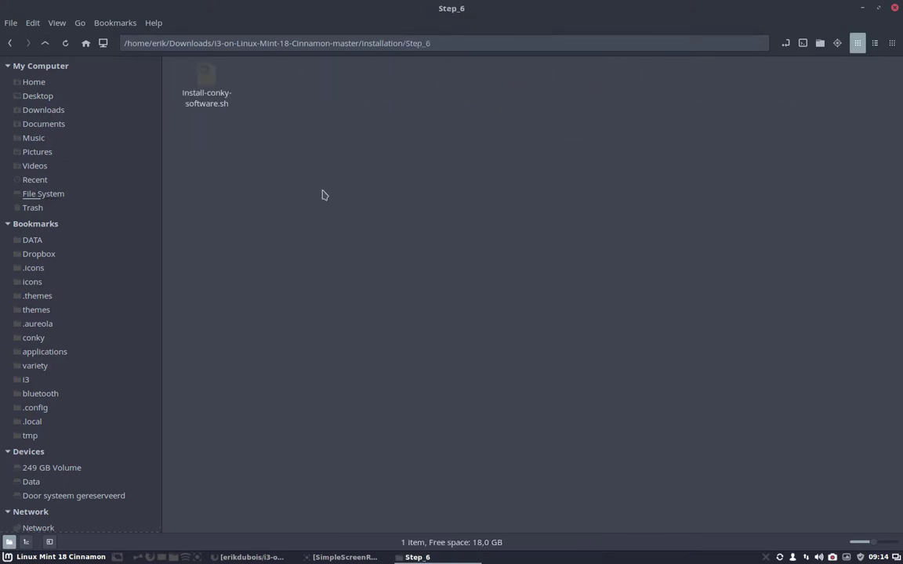
{"action": "left_click", "coordinate": [205, 79]}
{"action": "left_click_drag", "start_coordinate": [502, 10], "coordinate": [537, 337]}
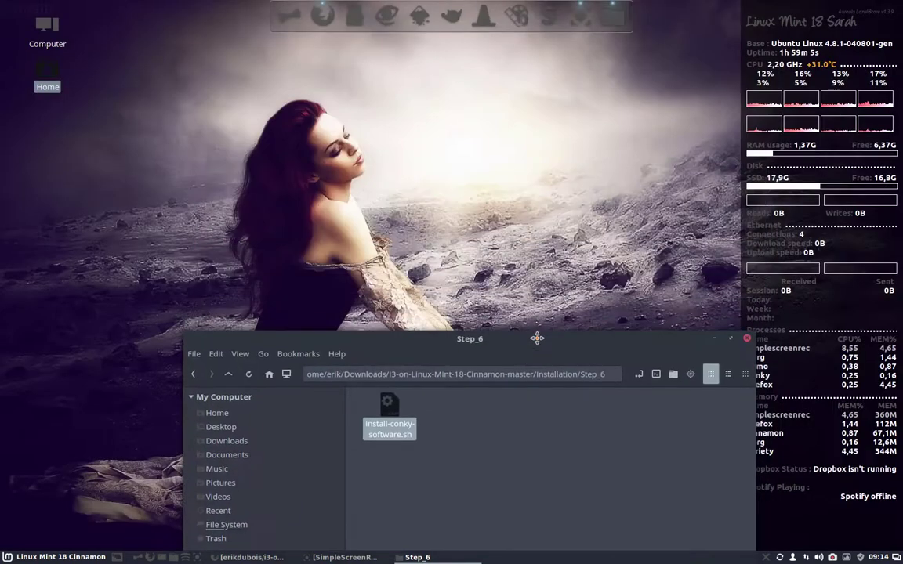
{"action": "double_click", "coordinate": [537, 338]}
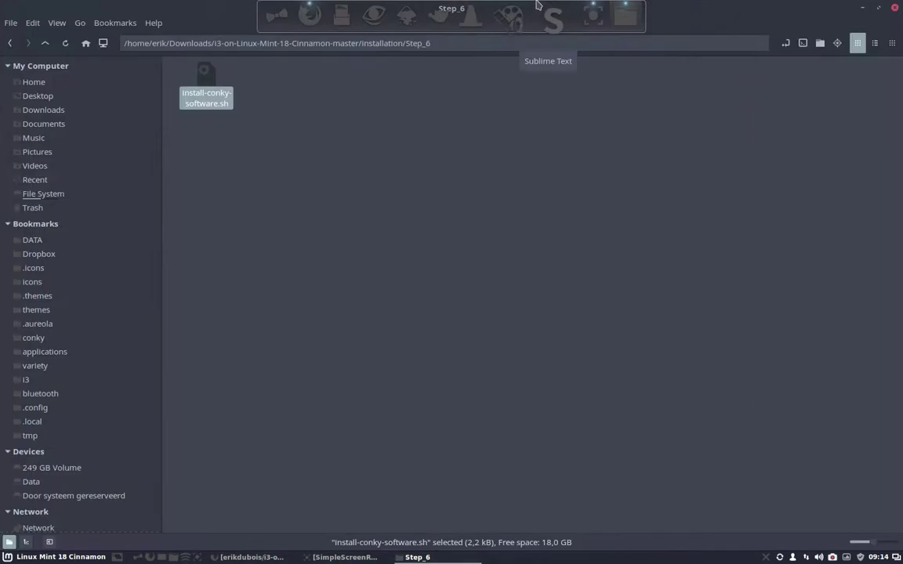
{"action": "left_click", "coordinate": [41, 47]}
{"action": "left_click", "coordinate": [701, 79]}
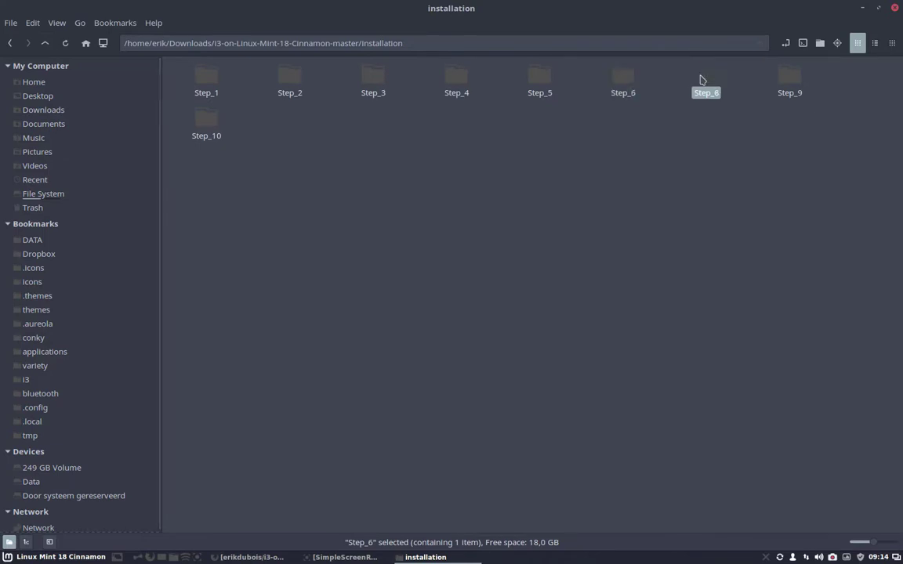
{"action": "double_click", "coordinate": [701, 79]}
{"action": "left_click", "coordinate": [209, 82]}
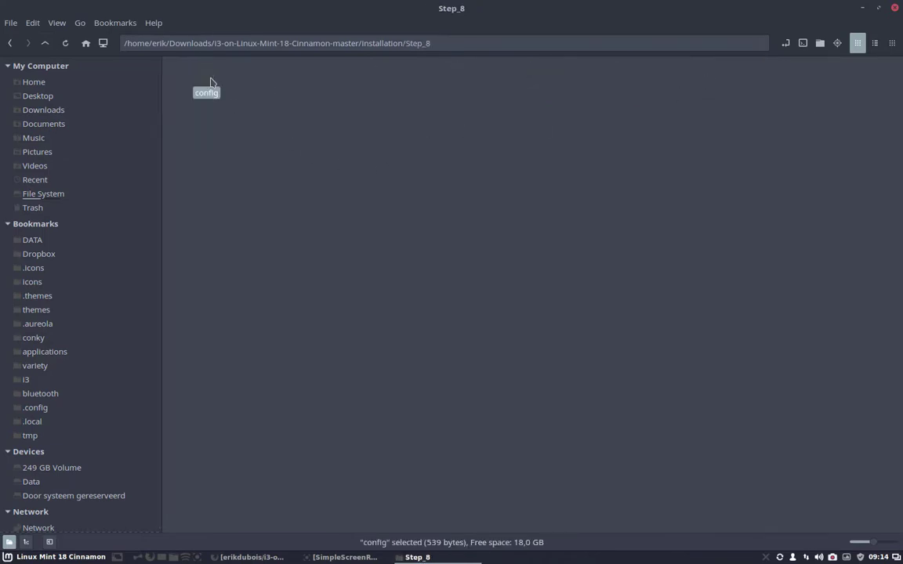
{"action": "right_click", "coordinate": [210, 82]}
{"action": "left_click", "coordinate": [236, 88]}
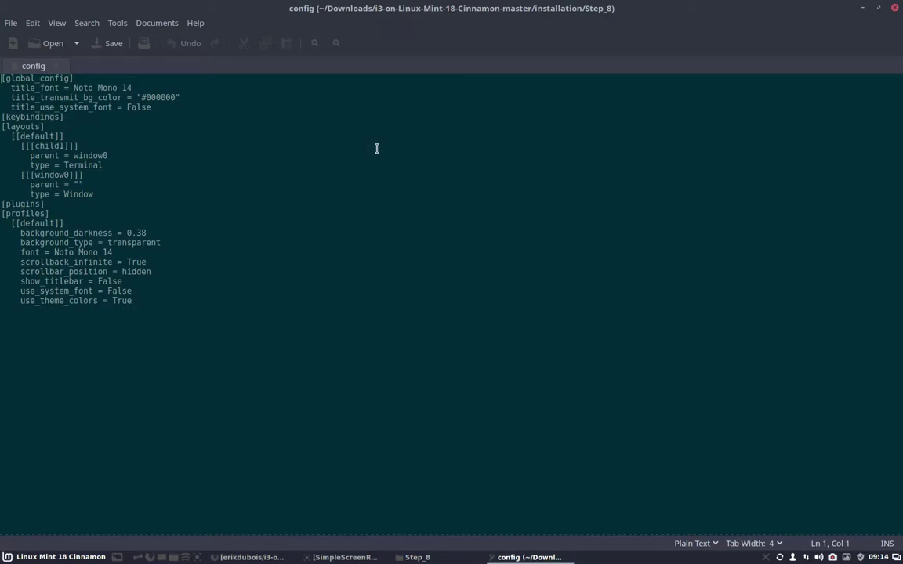
{"action": "key", "text": "ctrl+q"}
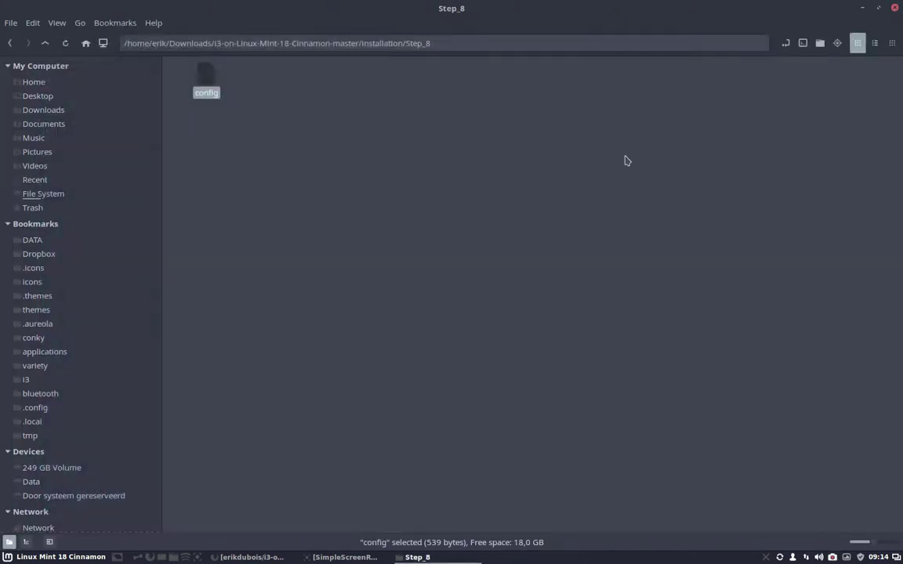
{"action": "left_click", "coordinate": [45, 43]}
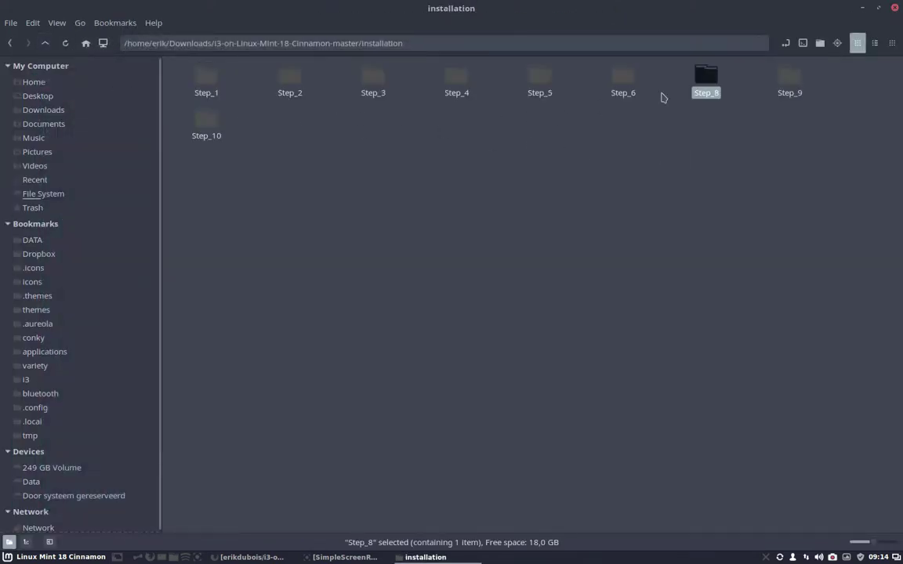
Look through Step_9's Firefox and Gimp subfolders, then return to the installation folder
{"action": "double_click", "coordinate": [790, 76]}
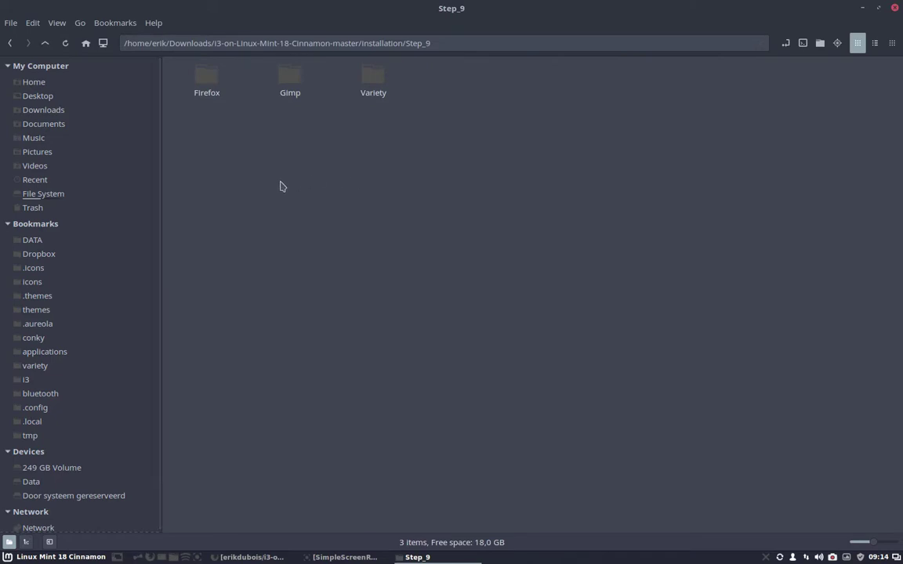
{"action": "double_click", "coordinate": [206, 75]}
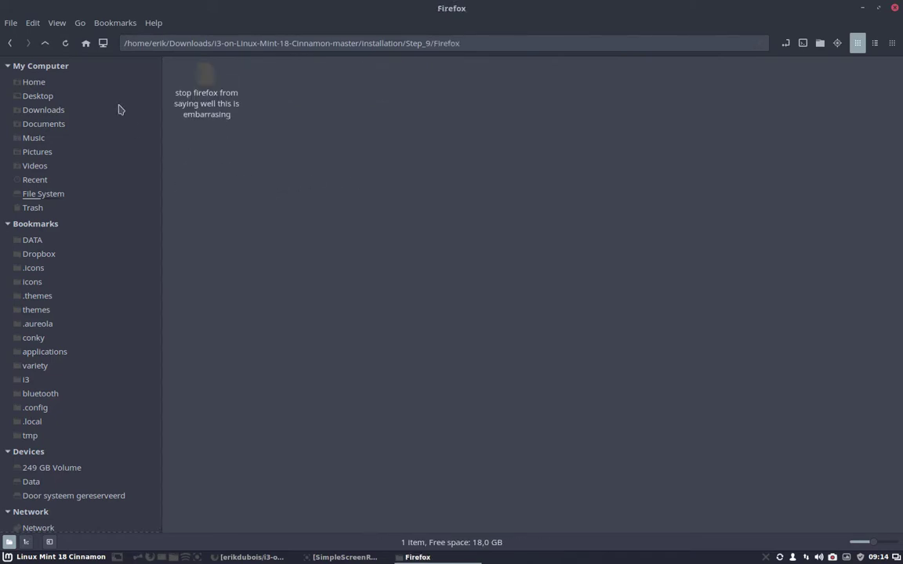
{"action": "left_click", "coordinate": [44, 43]}
{"action": "double_click", "coordinate": [290, 78]}
{"action": "left_click", "coordinate": [45, 43]}
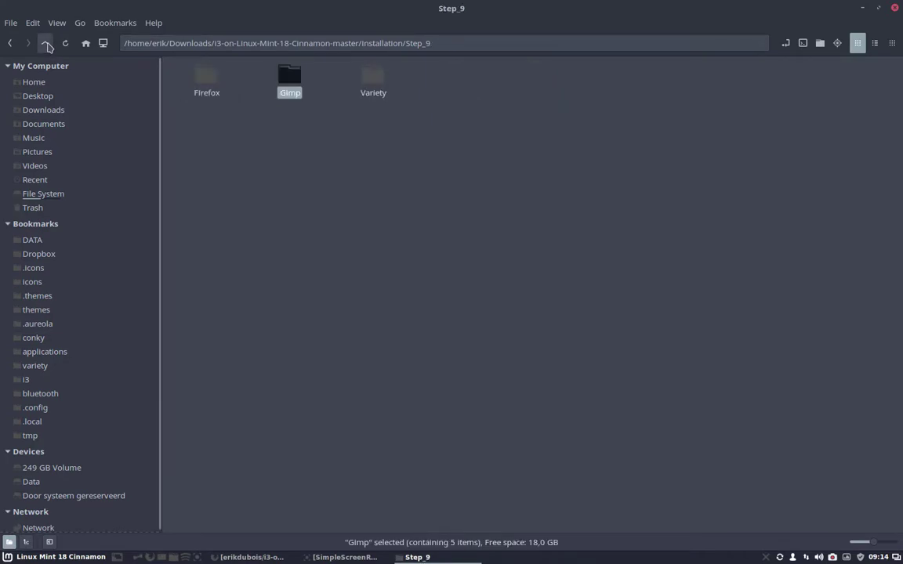
{"action": "left_click", "coordinate": [45, 43]}
Open Step_10 and review its conky, dunst and i3blocks folders
{"action": "left_click", "coordinate": [213, 130]}
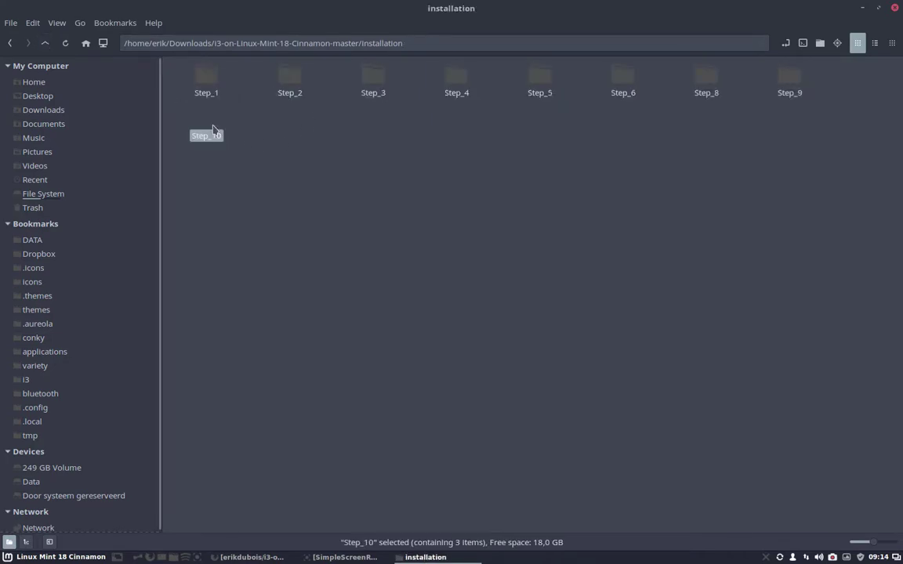
{"action": "double_click", "coordinate": [212, 130]}
{"action": "left_click_drag", "start_coordinate": [191, 117], "coordinate": [427, 86]}
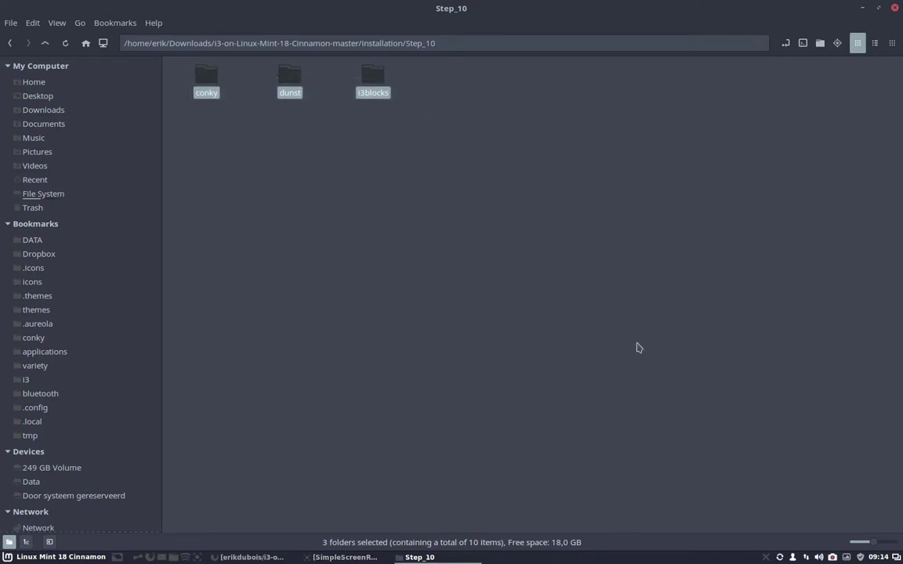
{"action": "left_click", "coordinate": [576, 313]}
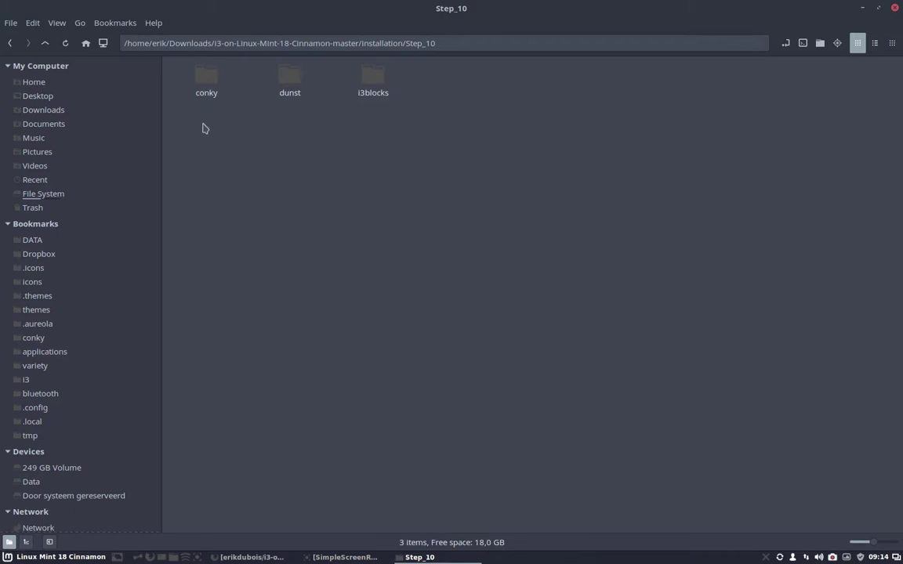
{"action": "left_click_drag", "start_coordinate": [174, 120], "coordinate": [471, 78]}
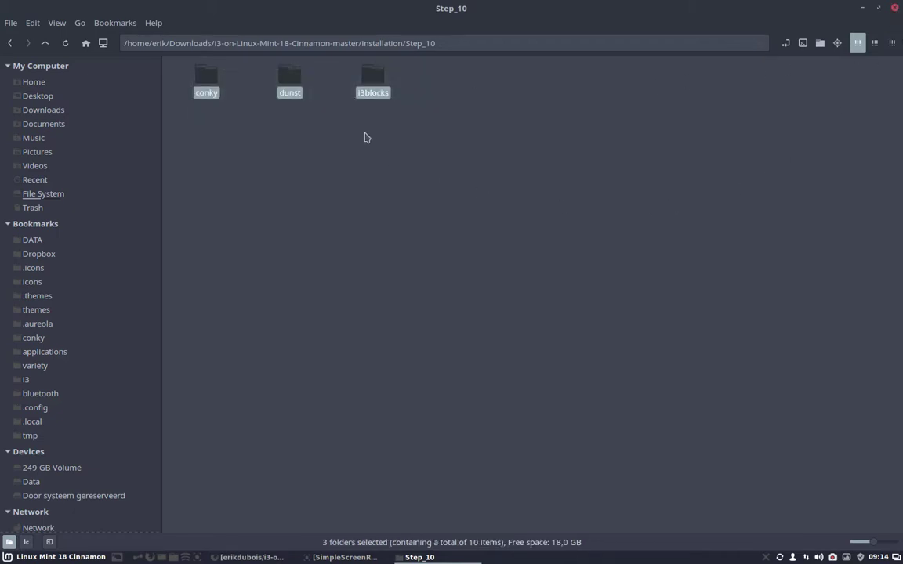
{"action": "left_click", "coordinate": [385, 181]}
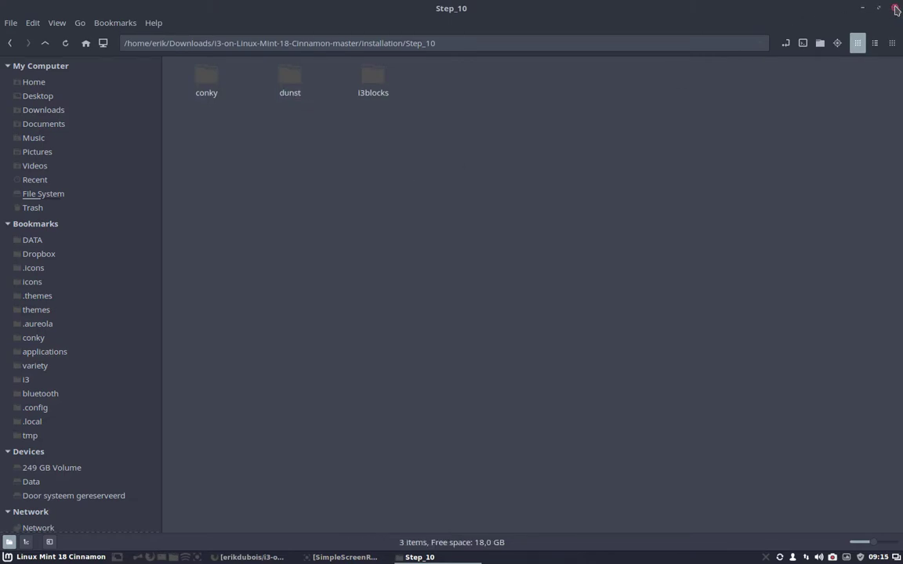
Close the Step_10 Nemo window and bring up SimpleScreenRecorder's tray menu
{"action": "left_click", "coordinate": [895, 9]}
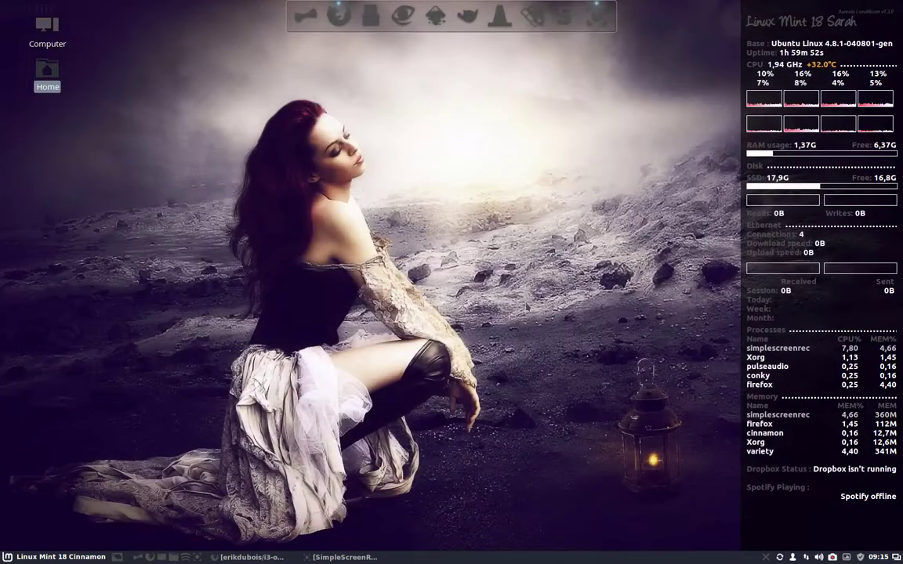
{"action": "right_click", "coordinate": [833, 557]}
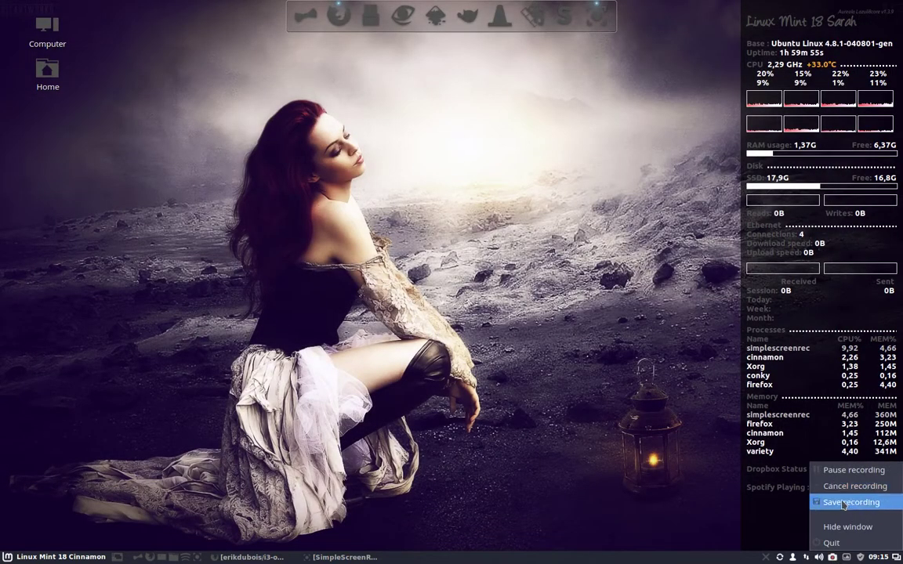